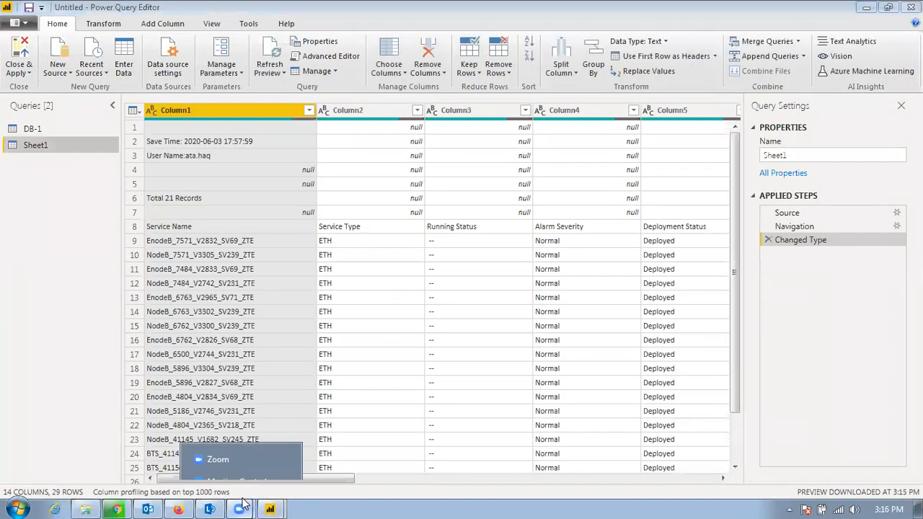
Step: Remove the top 7 rows from the Sheet1 query
mouse_move(270, 509)
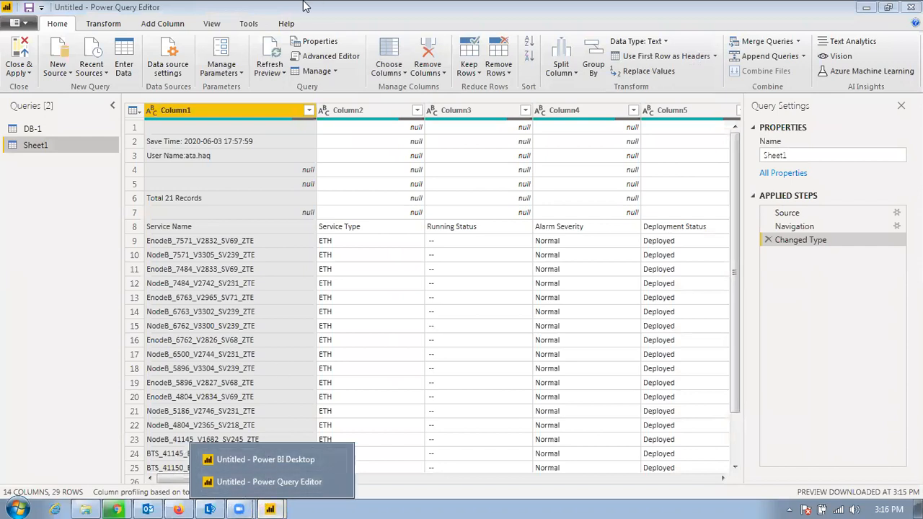
left_click(268, 482)
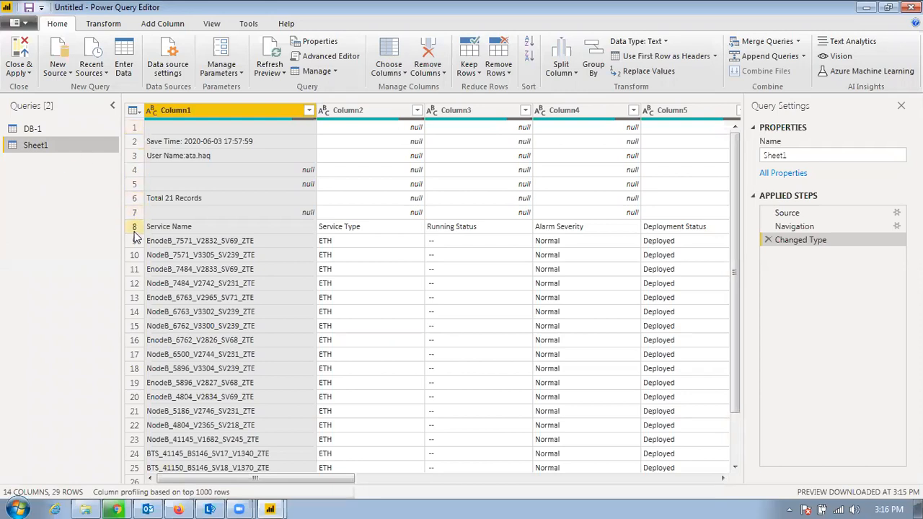
left_click(133, 112)
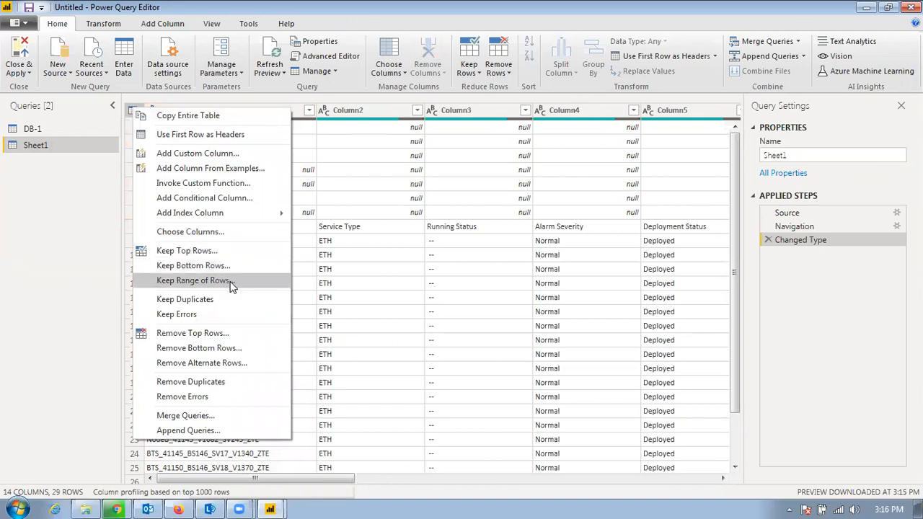
left_click(221, 340)
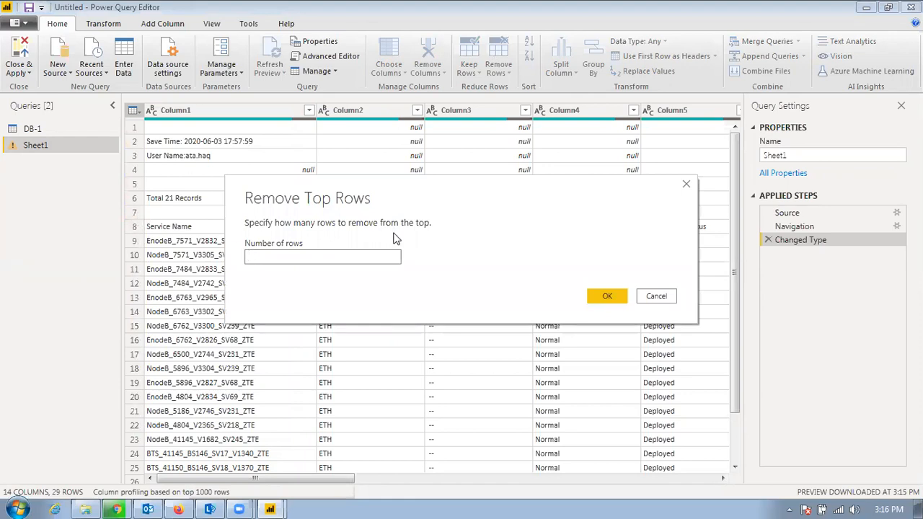
type("7")
left_click(608, 297)
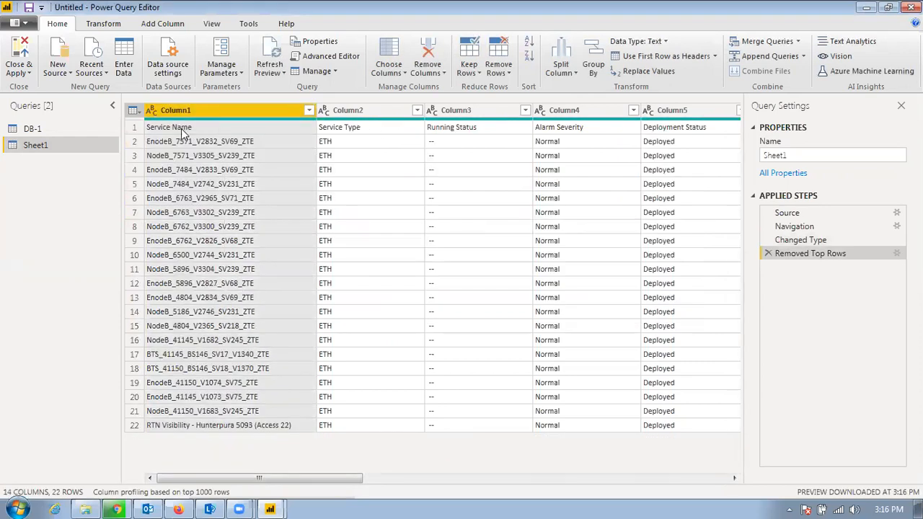
Step: Promote the first row of the Sheet1 query to column headers
left_click(134, 111)
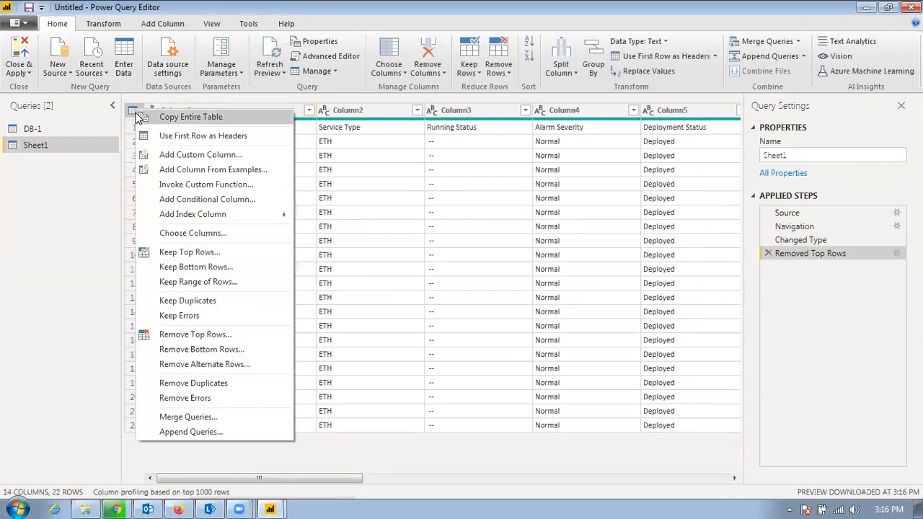
left_click(232, 137)
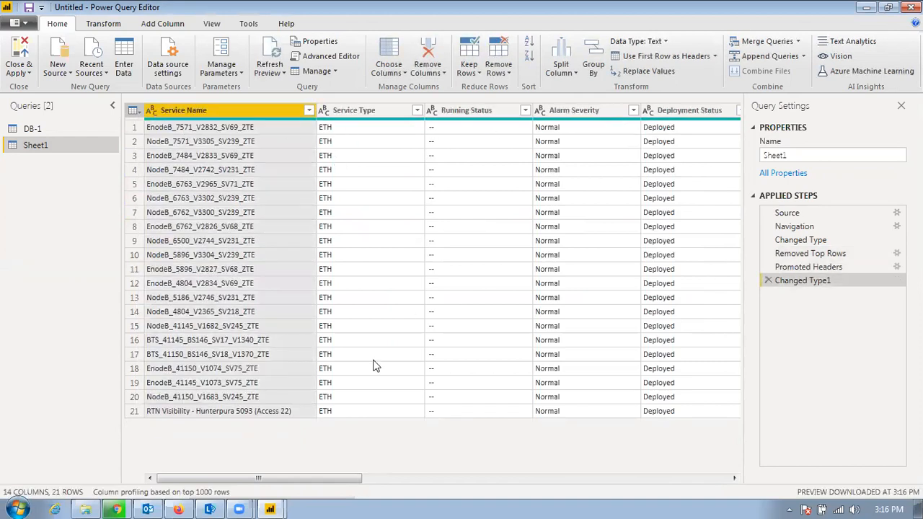
left_click_drag(296, 478, 451, 478)
Step: Close the query editor with the pending query changes applied, and collapse the DB-1 table in the field list
left_click(29, 52)
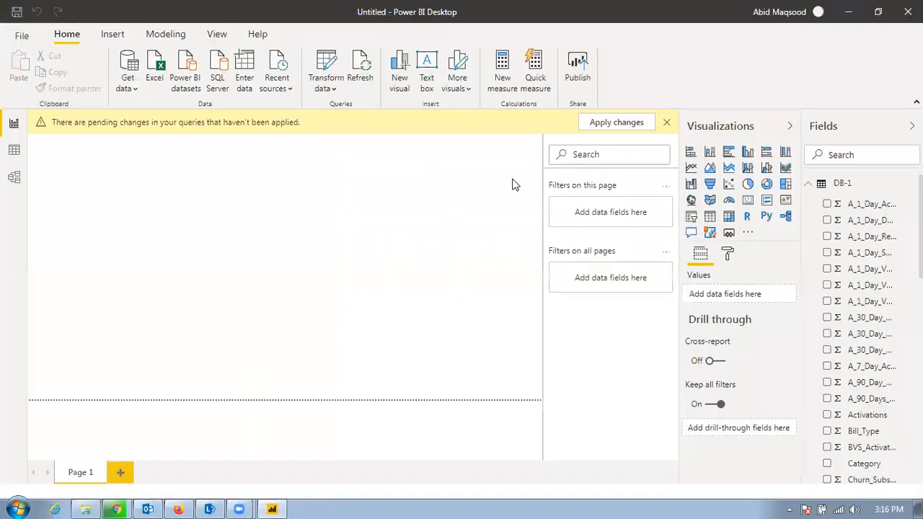
left_click(647, 124)
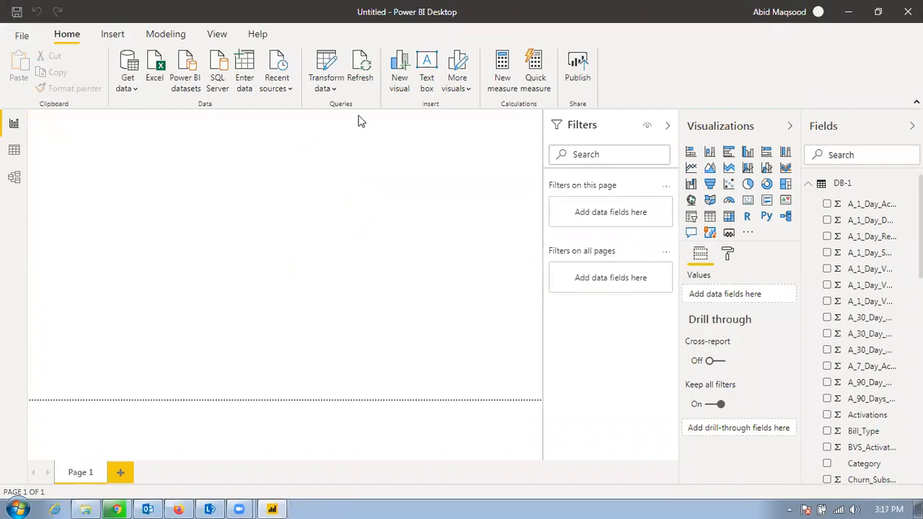
left_click(808, 185)
Step: Switch to Excel and open the recent workbook "Revenue COMP (AUG) COGNOS vs. Samrana Dashboard"
left_click(18, 510)
left_click(64, 169)
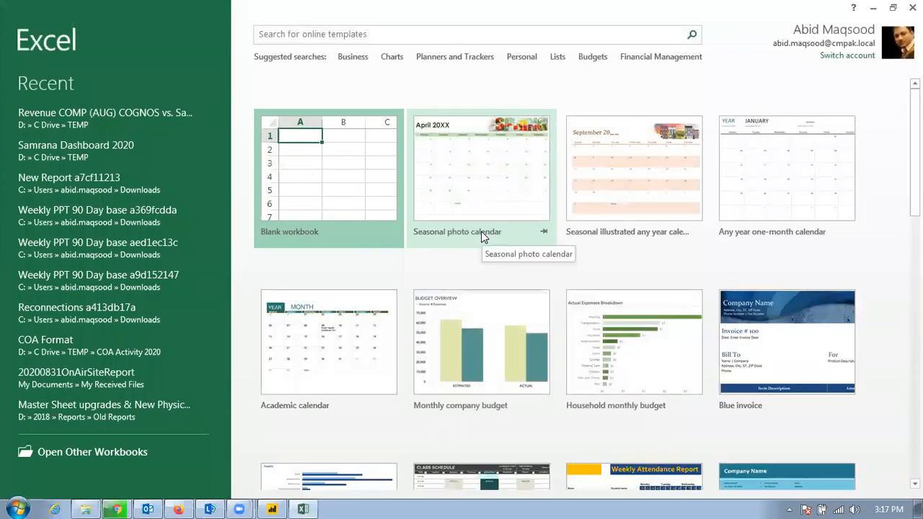
left_click(355, 173)
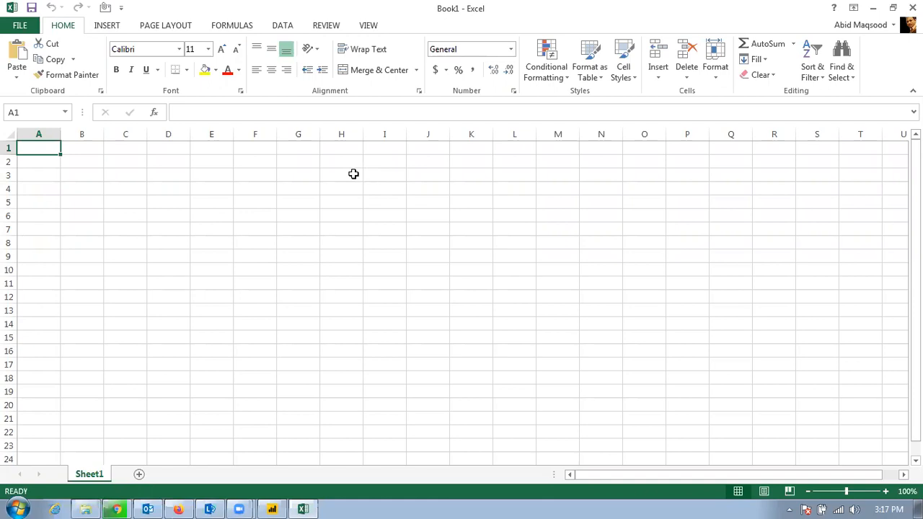
left_click(19, 26)
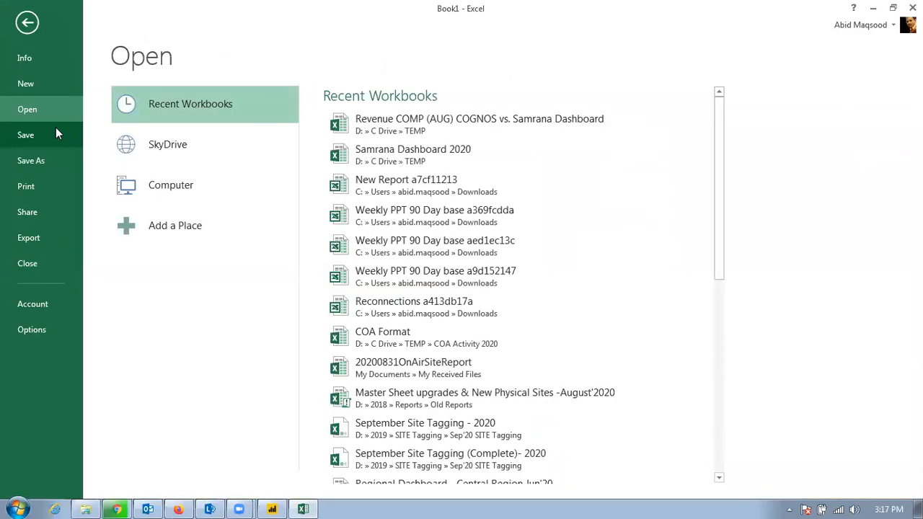
left_click(430, 124)
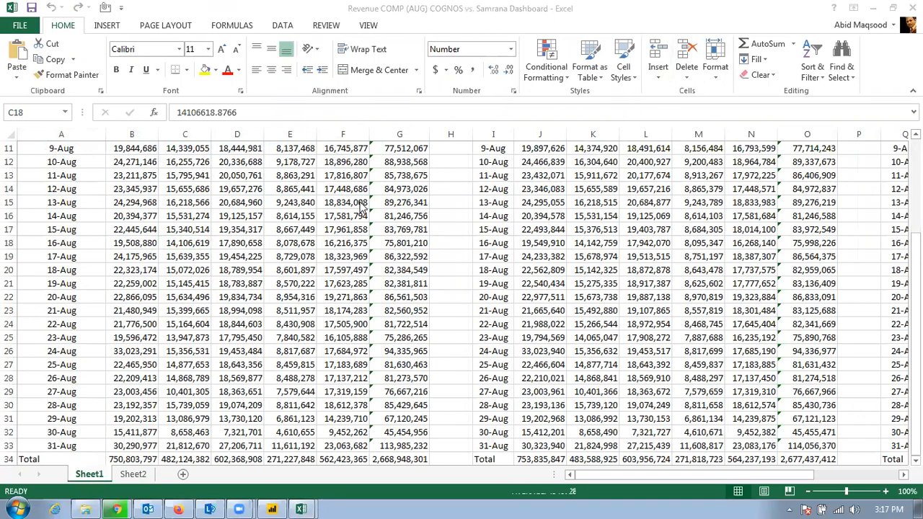
Step: Copy the first revenue block on Sheet1, from the Date header in A2 through the Total row in column G
key("ctrl+Home")
key("Down")
key("Down")
key("Right")
key("Right")
key("Up")
key("Left")
key("Left")
key("ctrl+shift+Right")
key("ctrl+shift+Down")
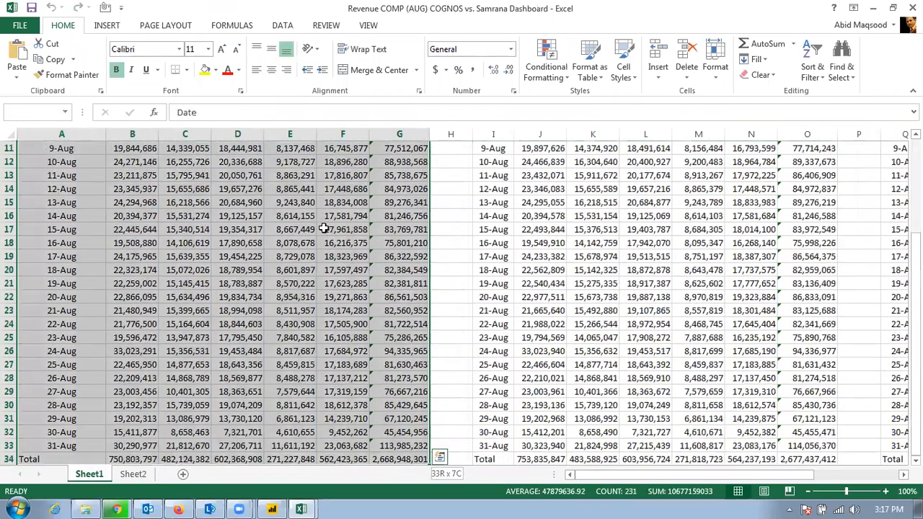
key("ctrl+c")
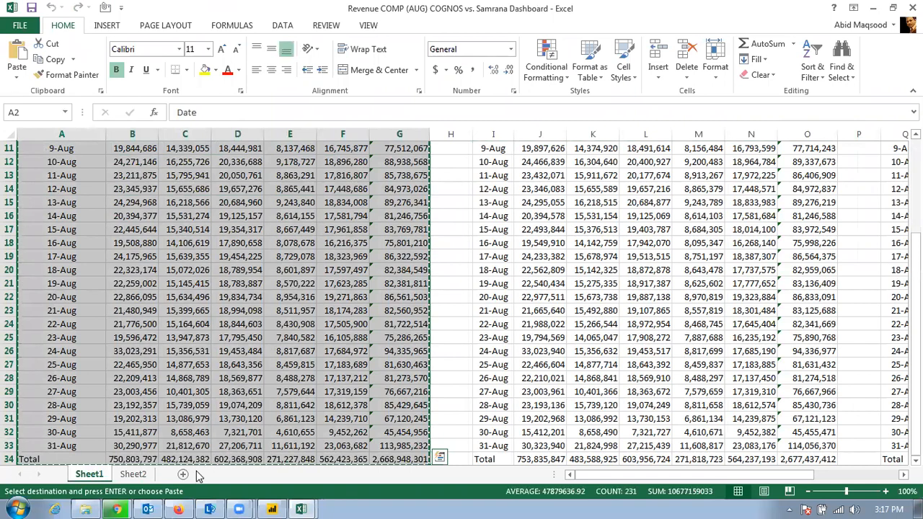
Step: Paste the copied block into a new worksheet and auto-fit all column widths
key("shift+F11")
key("ctrl+v")
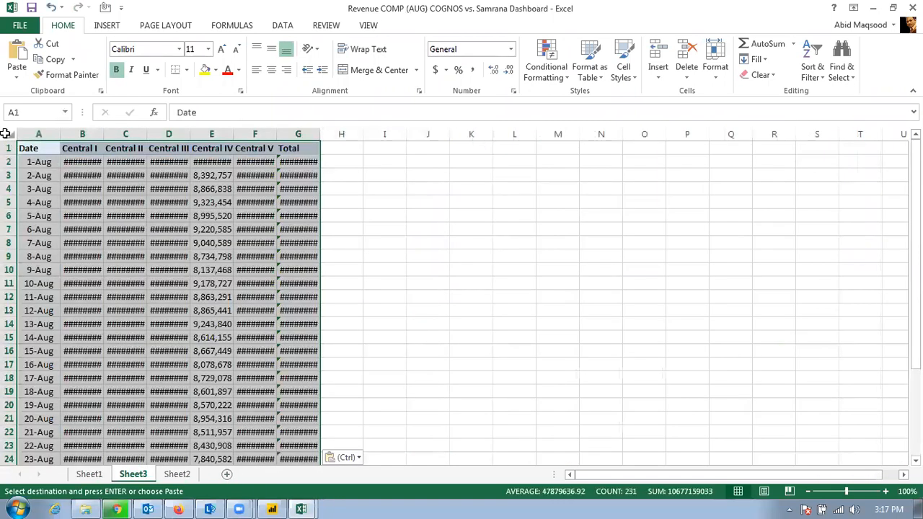
left_click(8, 134)
double_click(60, 134)
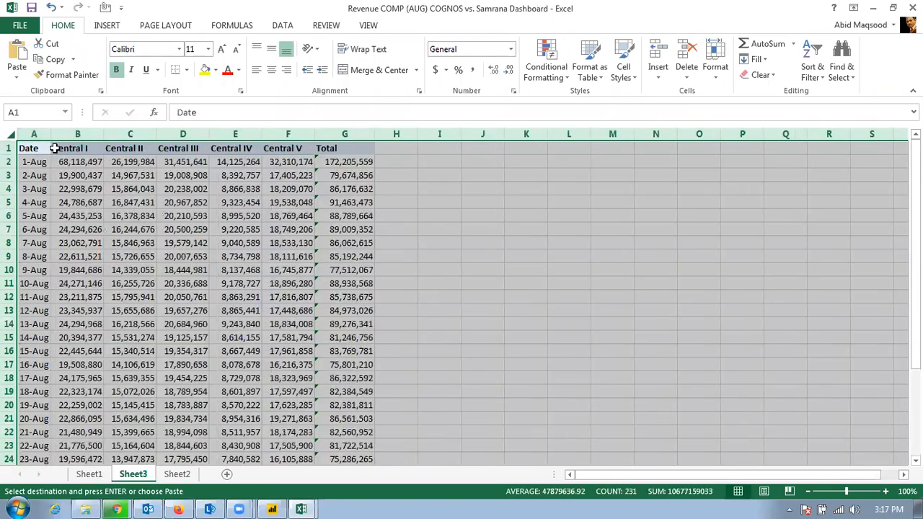
Step: Convert the pasted range A1:G33 into a table with headers
left_click(118, 27)
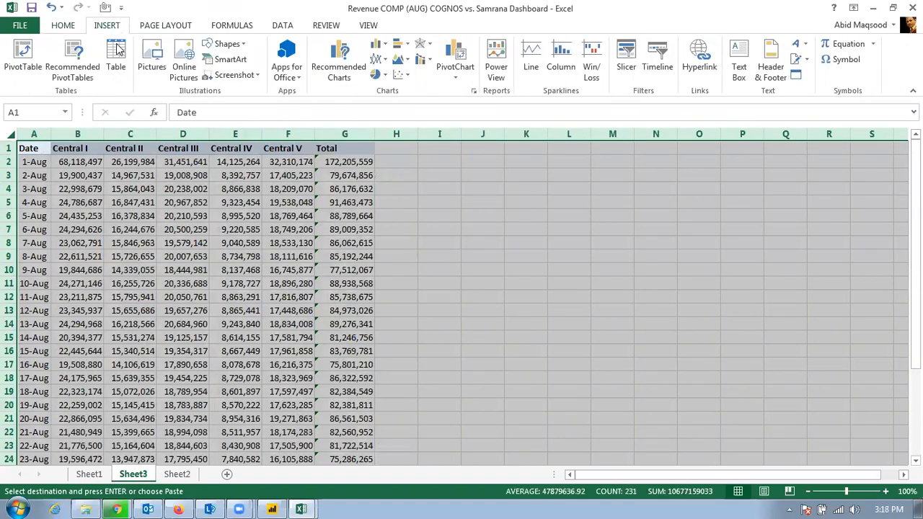
left_click(39, 149)
key("ctrl+shift+Right")
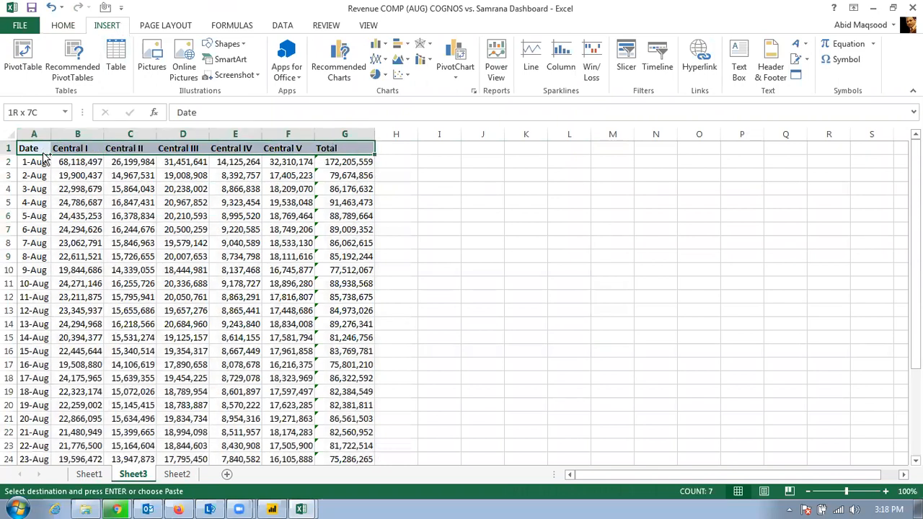
key("ctrl+shift+Down")
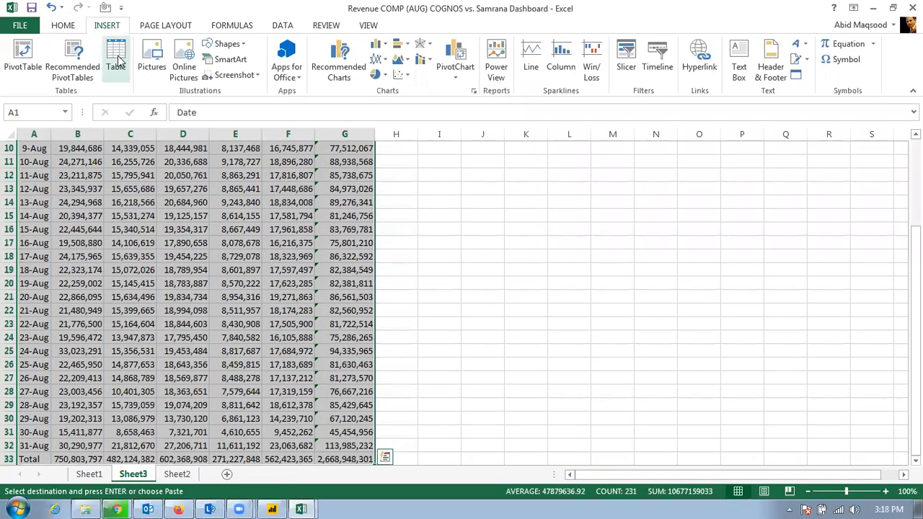
left_click(115, 58)
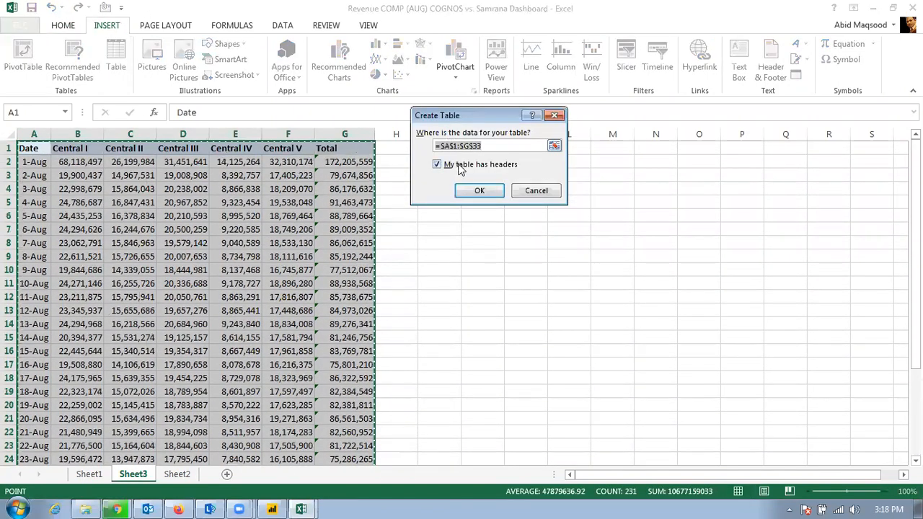
left_click(478, 190)
left_click(331, 185)
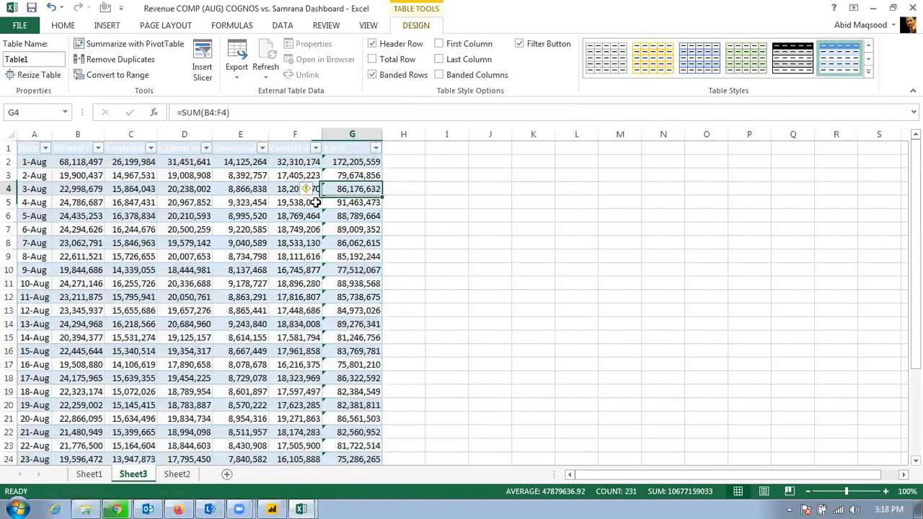
left_click(297, 202)
left_click(342, 202)
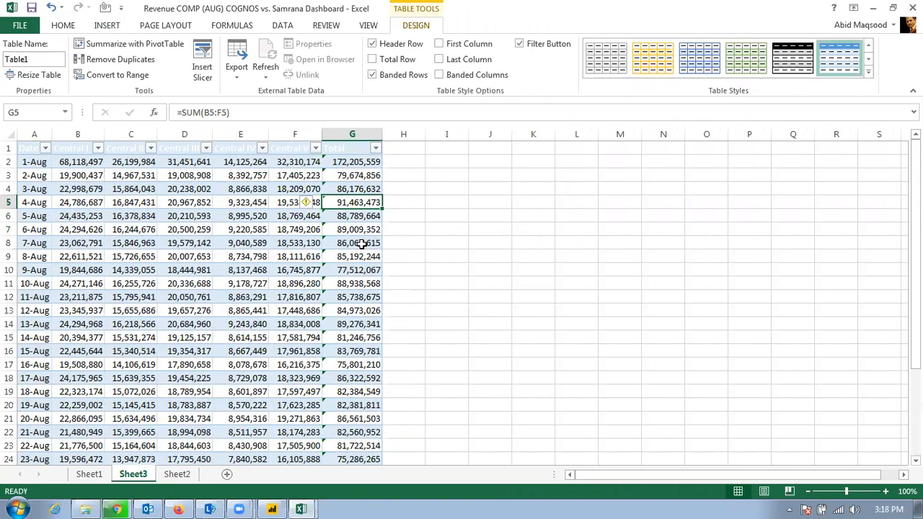
Step: Insert an empty column between Central V and Total in the table
left_click(356, 131)
right_click(356, 130)
left_click(393, 224)
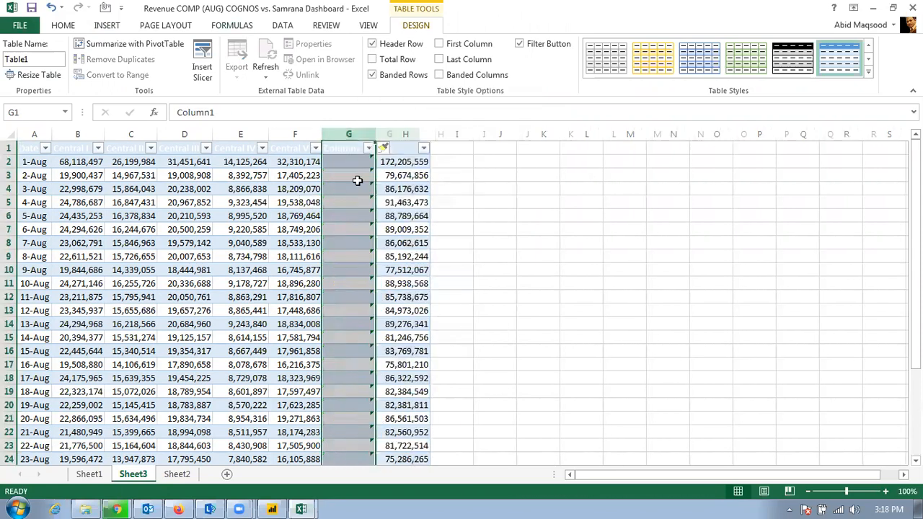
Step: Start a SUM formula in G2 that references the Central V value of the same row
key("Down")
type("=")
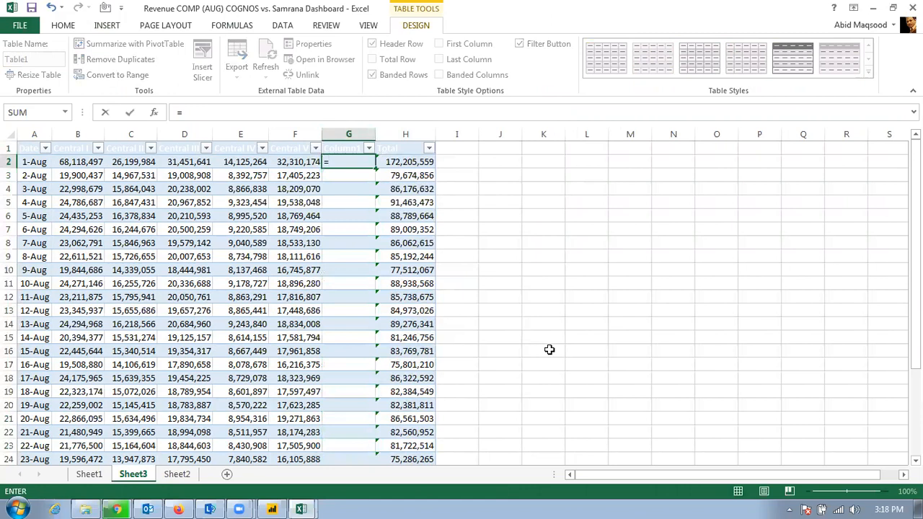
type("sum")
key("Tab")
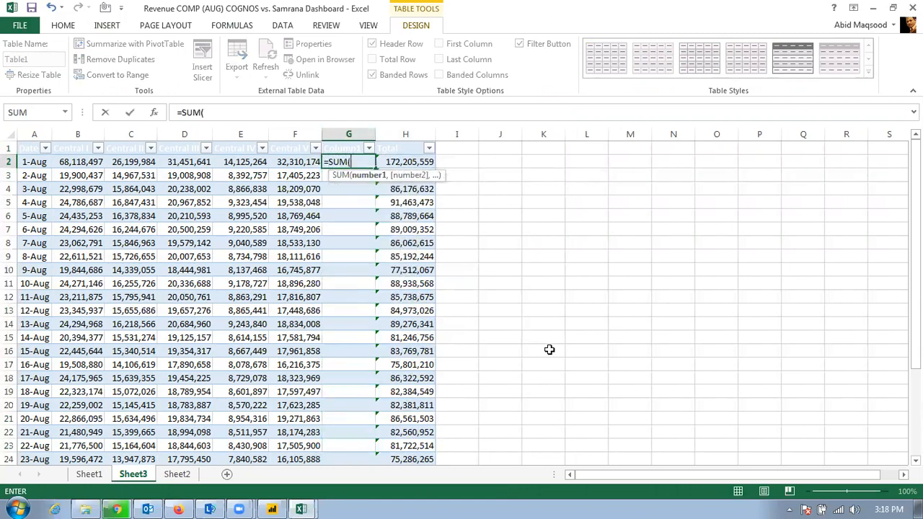
key("Left")
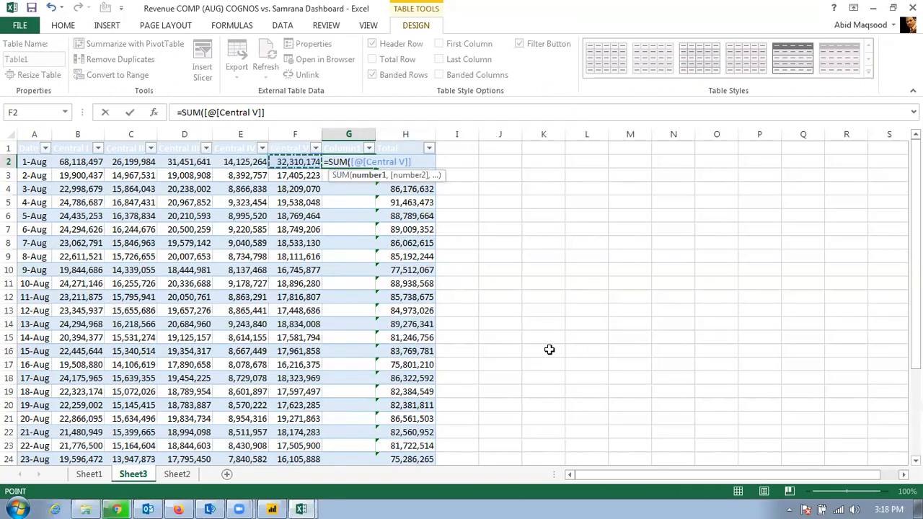
Step: Try to replace the SUM argument in G2 by picking the Central V cells and the column header
left_click(651, 105)
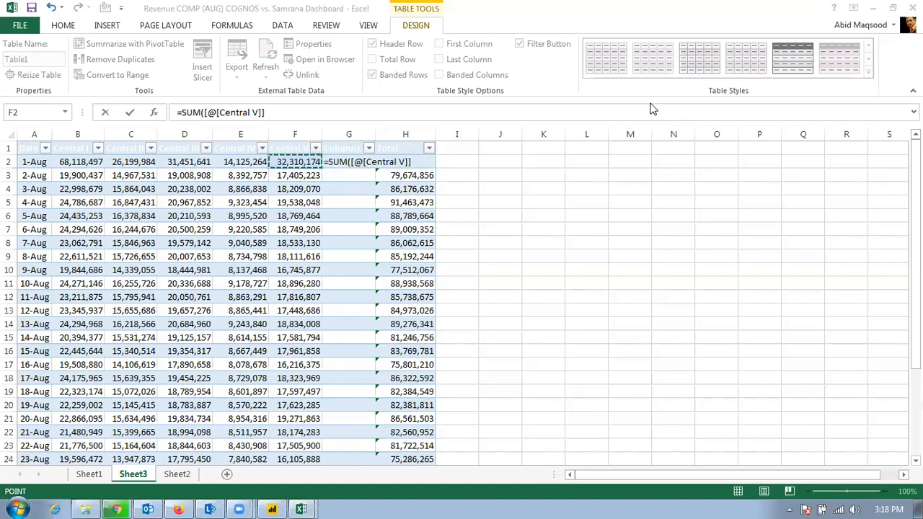
left_click(205, 112)
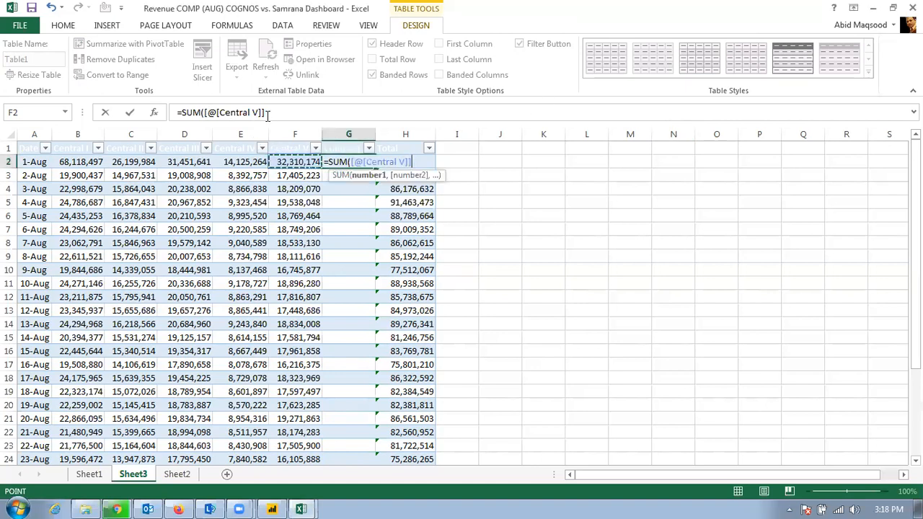
left_click_drag(206, 113, 266, 113)
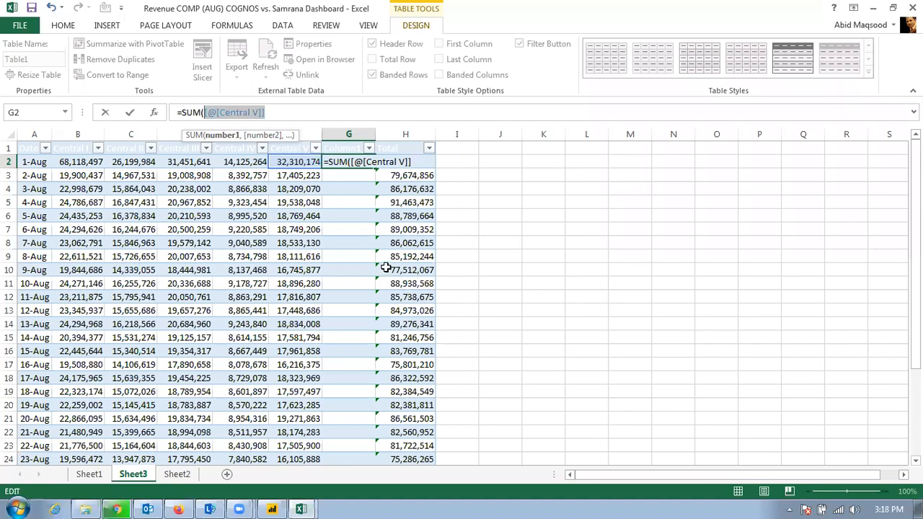
left_click(289, 163)
left_click_drag(288, 163, 292, 392)
left_click(298, 164)
left_click(297, 148)
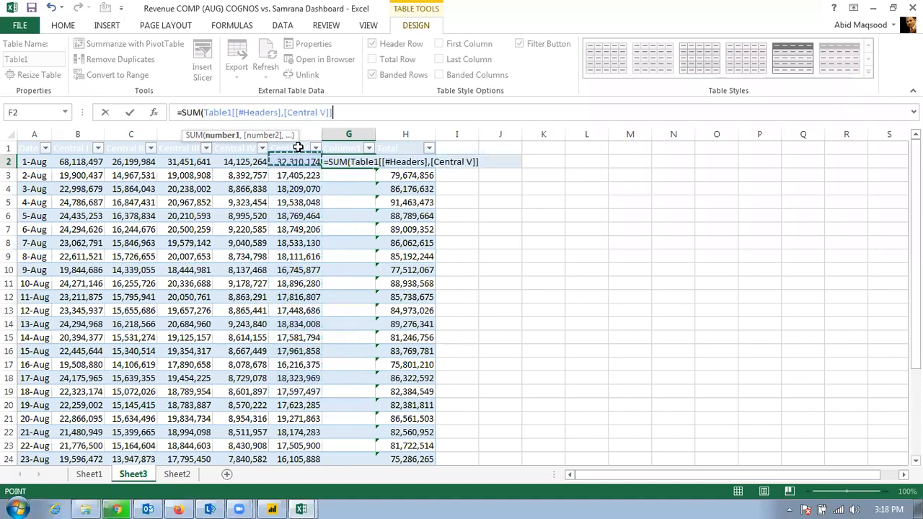
Step: Replace the SUM argument in G2 with the whole [Central V] column and autofit column G's width
left_click_drag(333, 112, 205, 111)
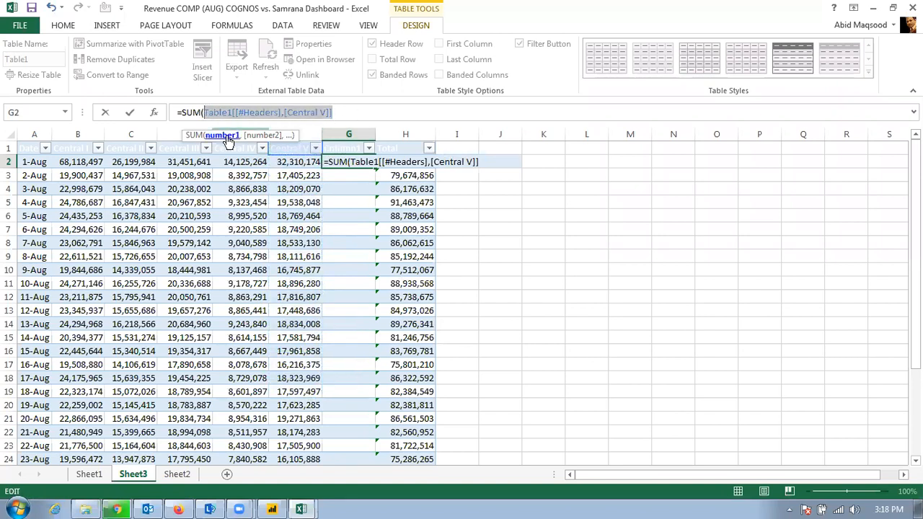
type("[")
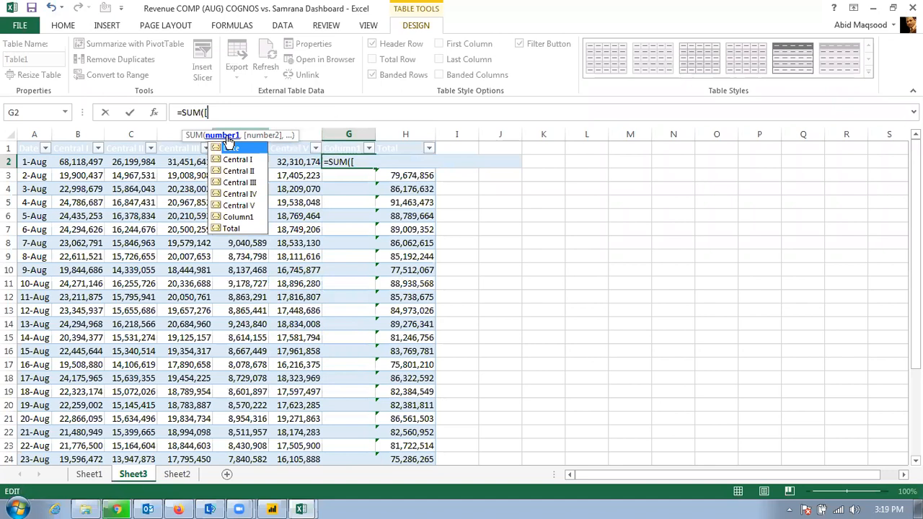
type("Central V")
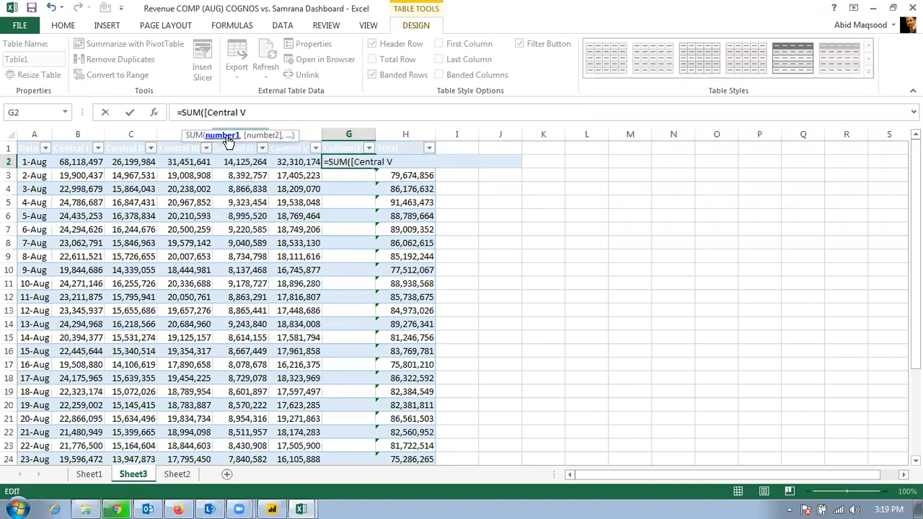
type(")")
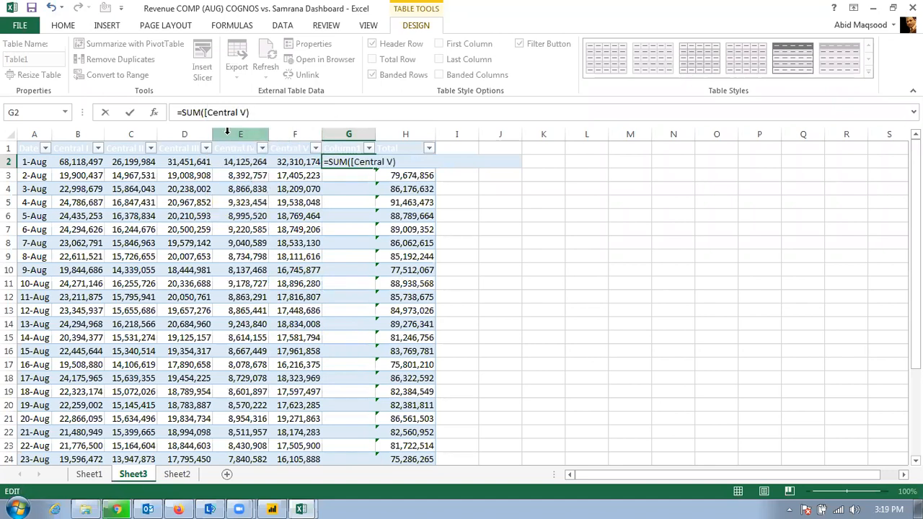
key("BackSpace")
type("])")
key("ctrl+Return")
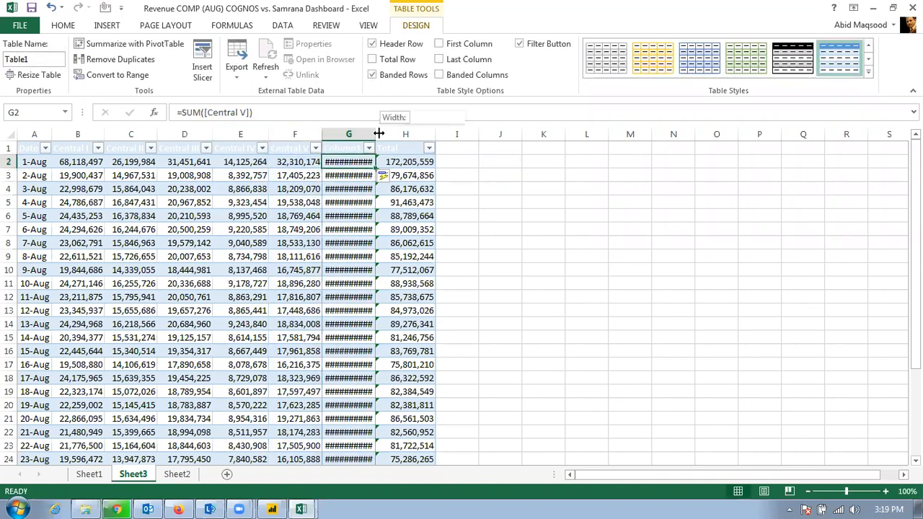
double_click(375, 135)
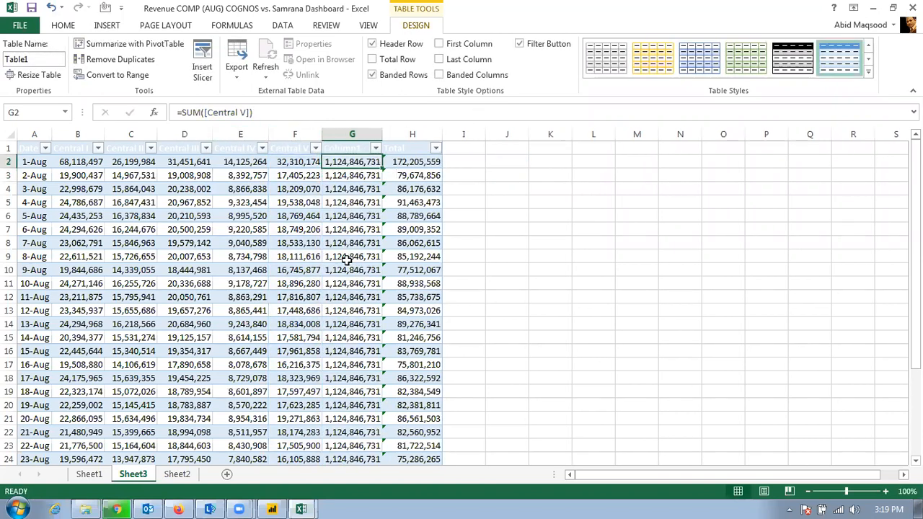
key("Down")
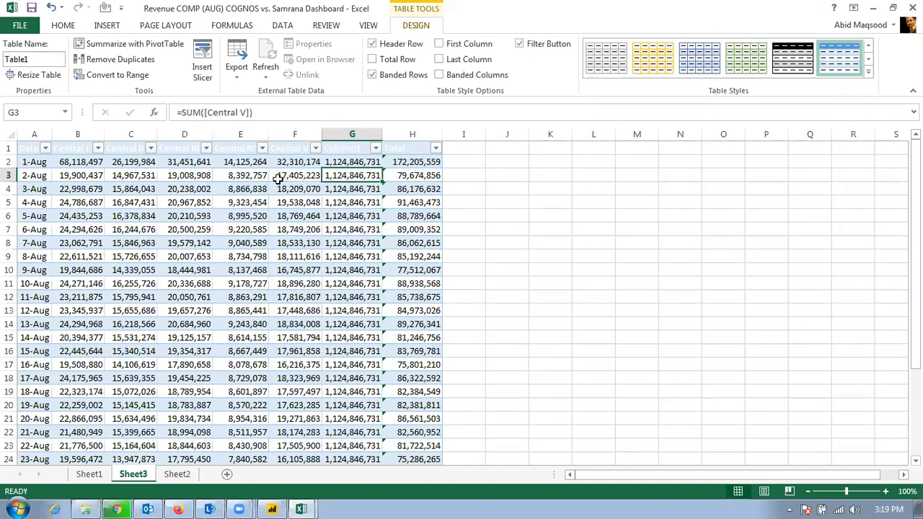
Step: Replace the formula in G2 with =SUM(Table1[@[Central IV]:[Central V]]) to add both values of the same row
left_click_drag(243, 174, 293, 175)
left_click(342, 163)
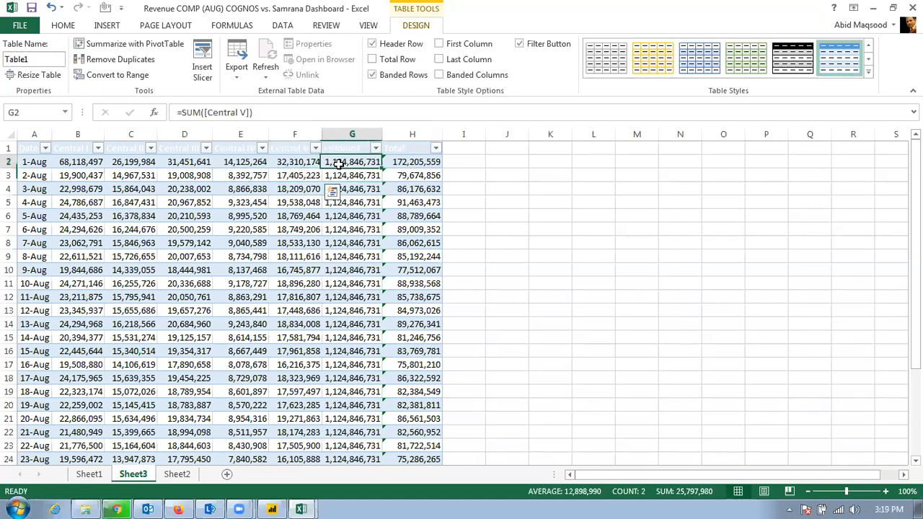
type("=sum")
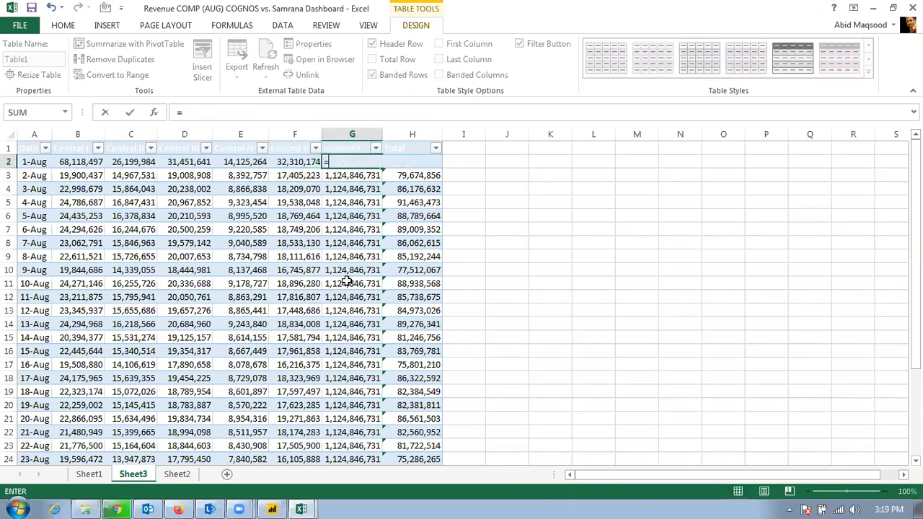
key("Tab")
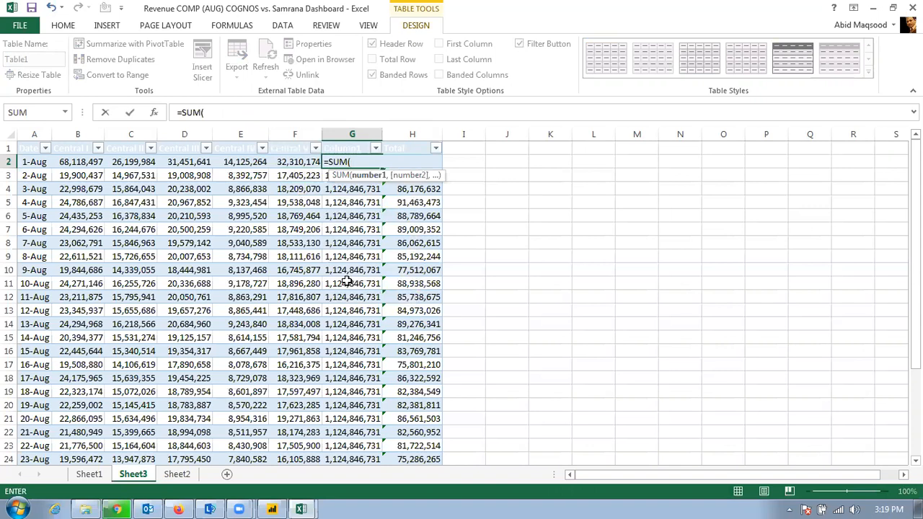
key("Left")
key("Left")
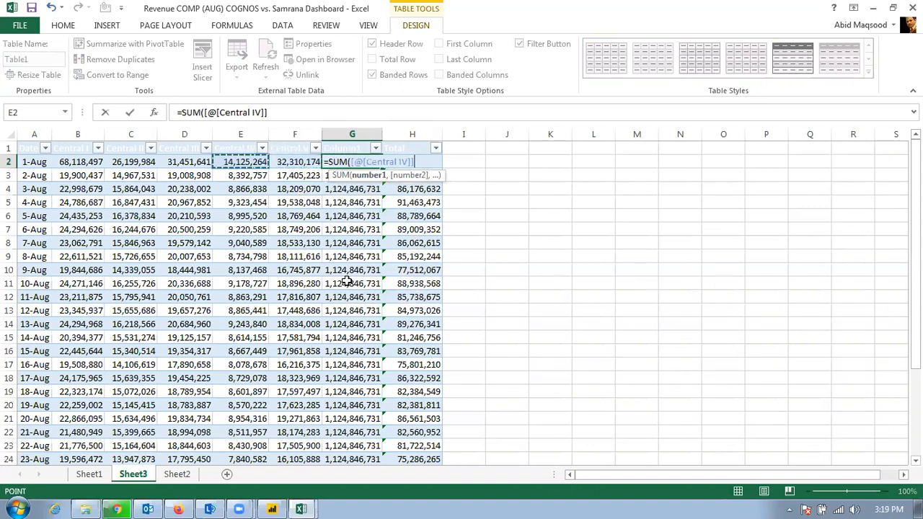
key("shift+Right")
type(")")
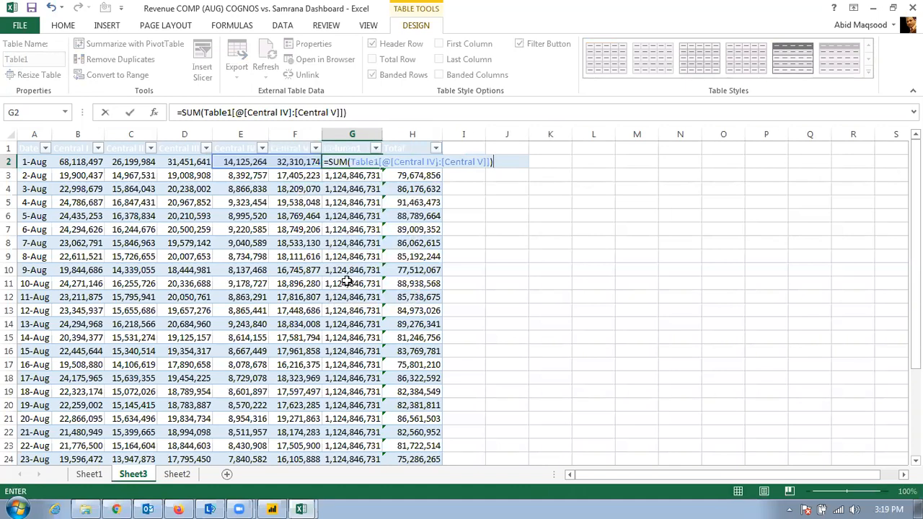
key("Return")
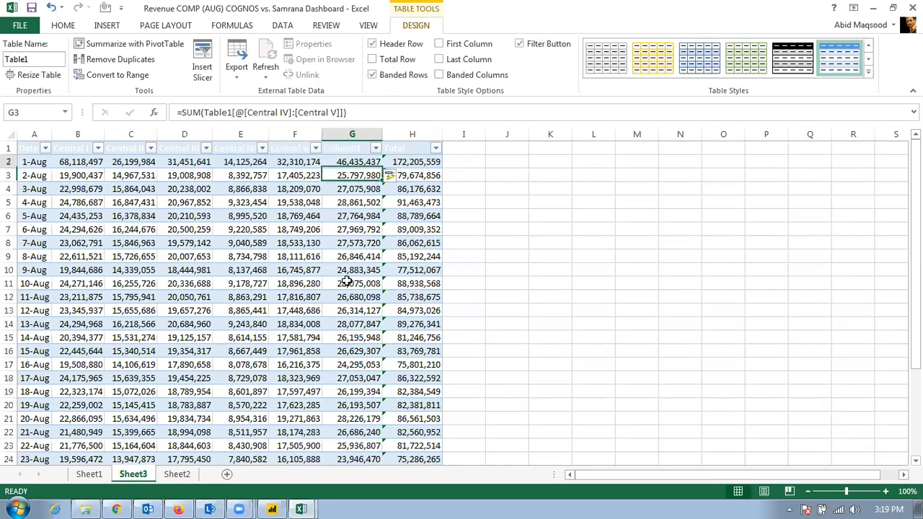
Step: Examine the calculated formula and its values down the whole Column1 of the table
key("Down")
key("Down")
key("Down")
key("Down")
key("Down")
key("Down")
key("Down")
key("Down")
key("Down")
key("Down")
key("Down")
key("Down")
key("Down")
key("Down")
key("Down")
key("Down")
key("Down")
key("Down")
key("Down")
key("Down")
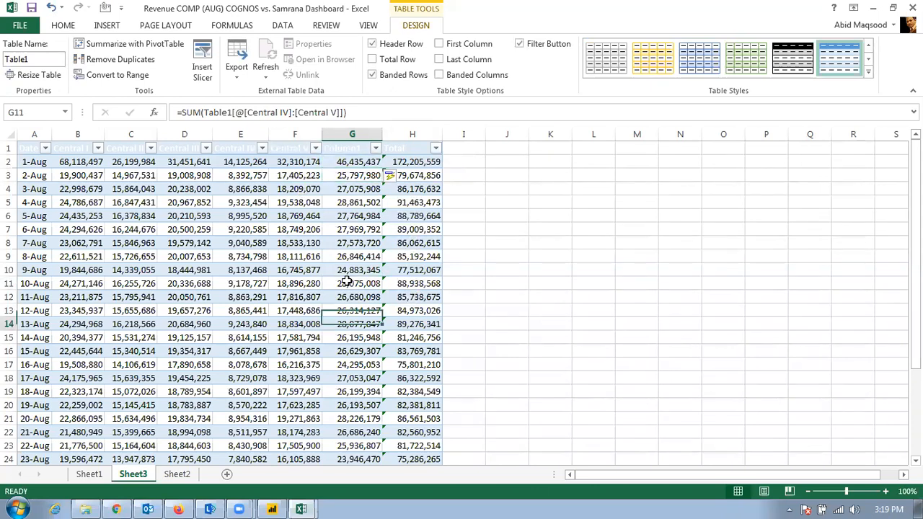
key("Up")
key("Up")
key("Up")
key("Up")
key("Up")
key("Up")
key("Up")
key("Up")
key("Up")
key("Up")
key("Up")
key("Up")
key("Up")
key("Up")
key("Up")
key("Up")
key("Up")
key("Up")
key("Up")
key("Up")
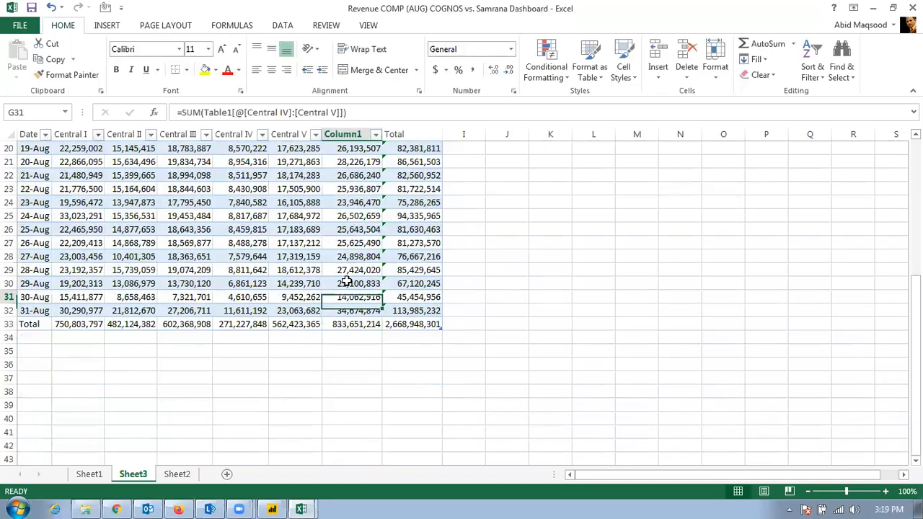
key("Down")
key("Down")
key("Down")
key("Down")
key("Down")
key("Down")
key("Down")
key("Down")
key("Down")
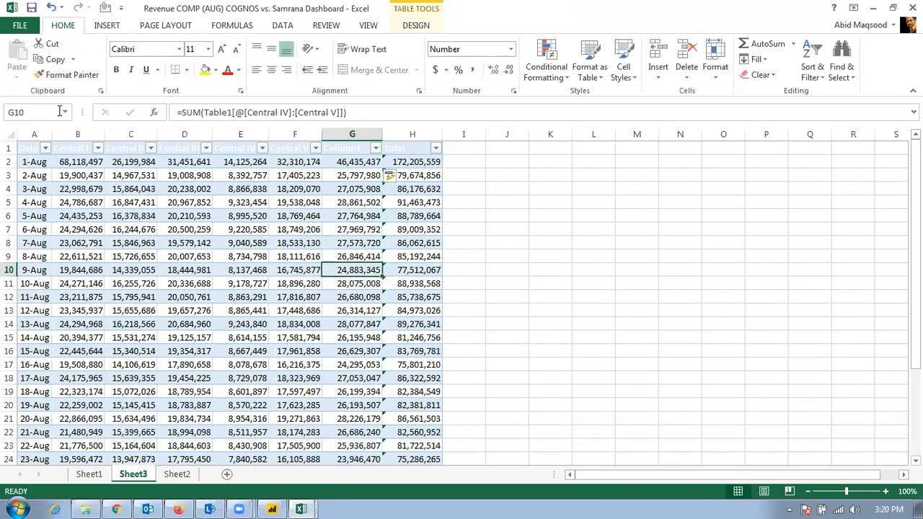
Step: Select the whole table from the Date header to the Total row and convert it to a normal range
left_click(29, 147)
key("ctrl+shift+Right")
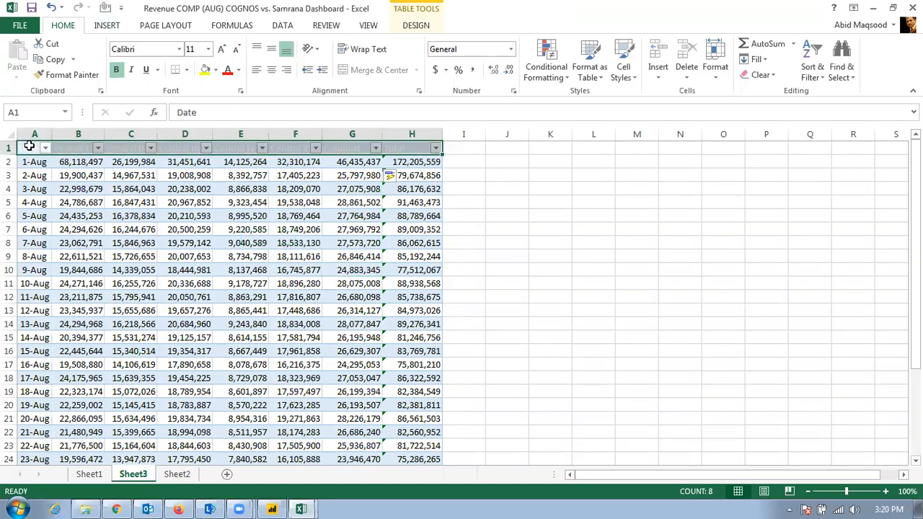
key("ctrl+shift+Down")
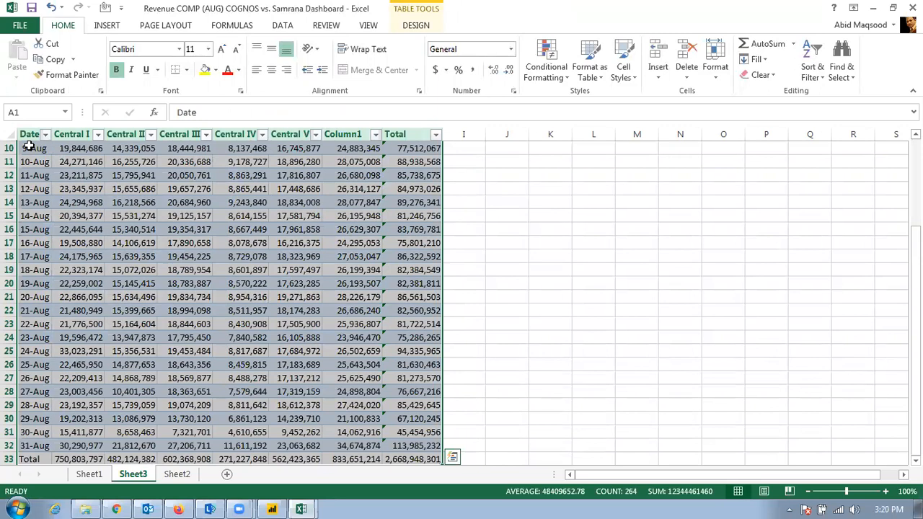
left_click(413, 29)
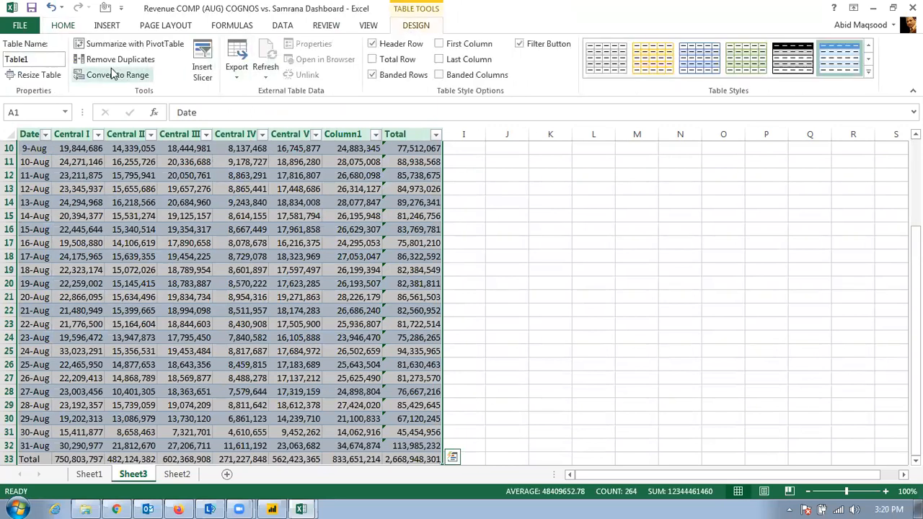
left_click(105, 75)
left_click(435, 291)
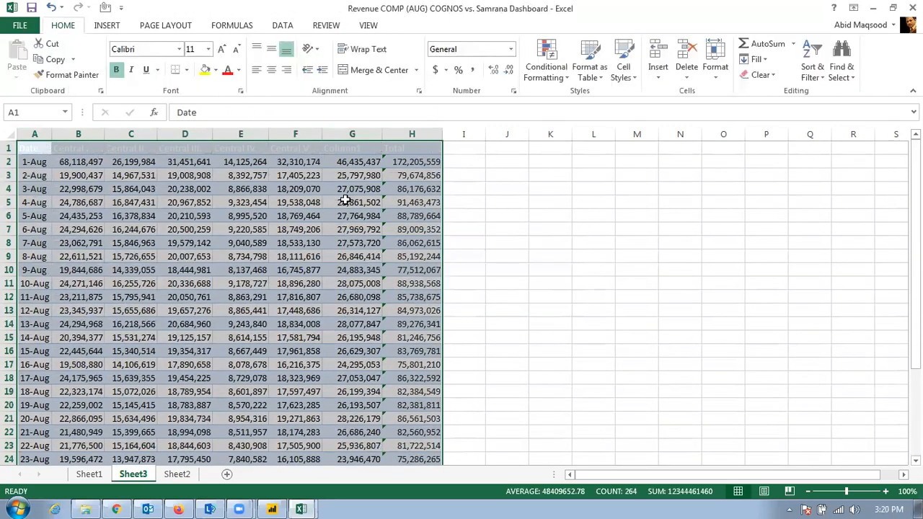
Step: Inspect the formula in G2 in edit mode to see which cell references it uses
left_click(345, 201)
left_click(437, 212)
left_click(353, 166)
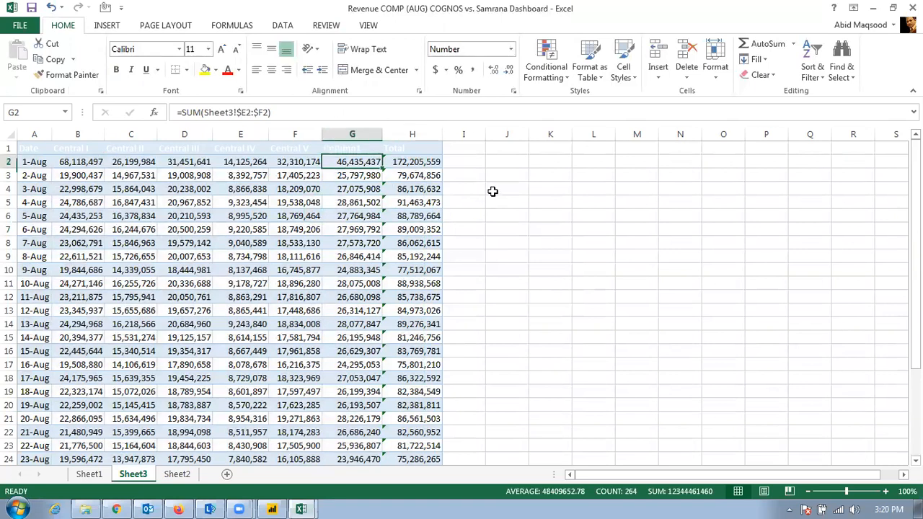
key("F2")
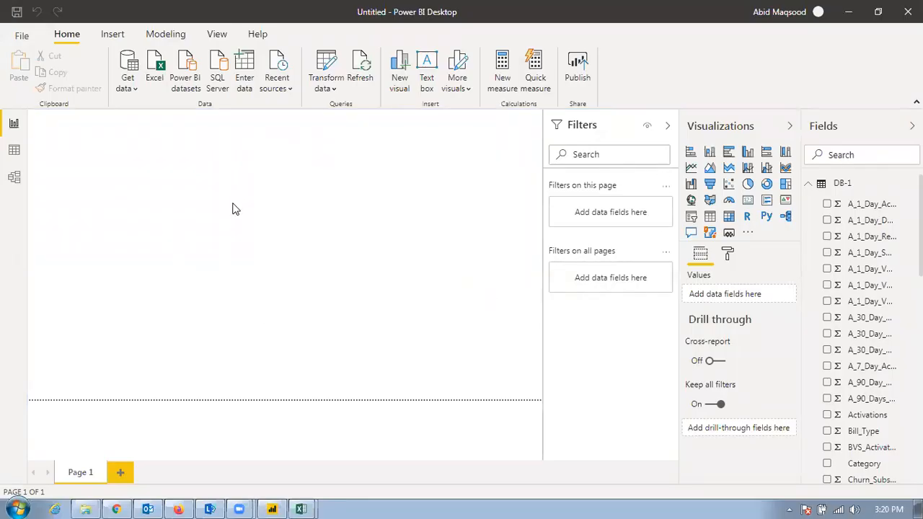
Step: In Power BI Desktop, collapse the DB-1 and Sheet1 field lists and start a new measure in DB-1
left_click(809, 185)
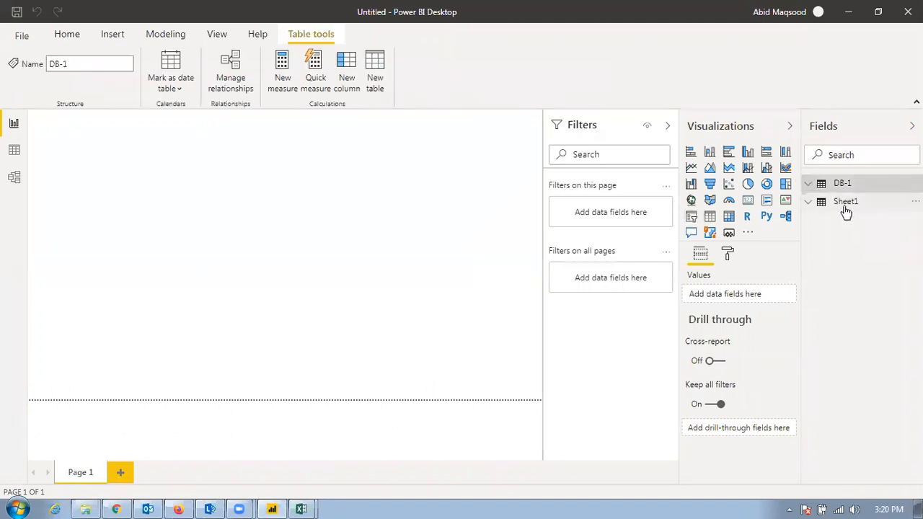
left_click(846, 204)
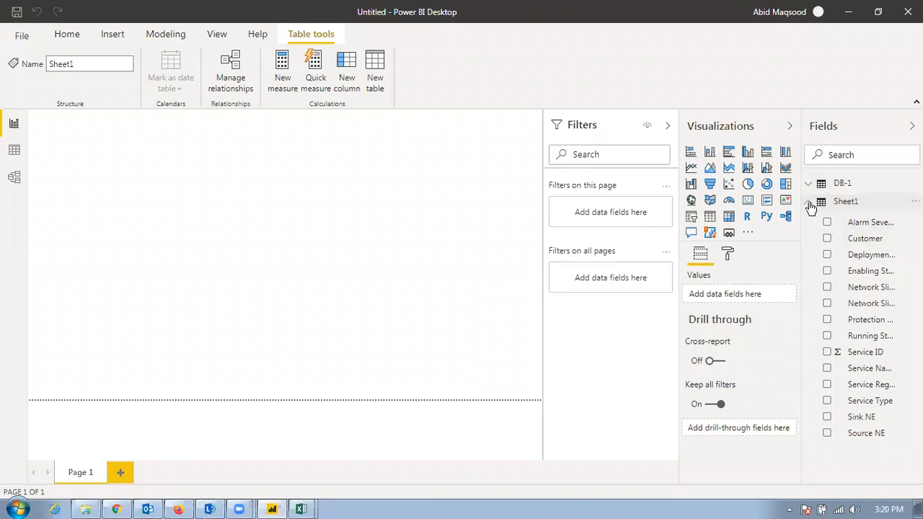
left_click(809, 202)
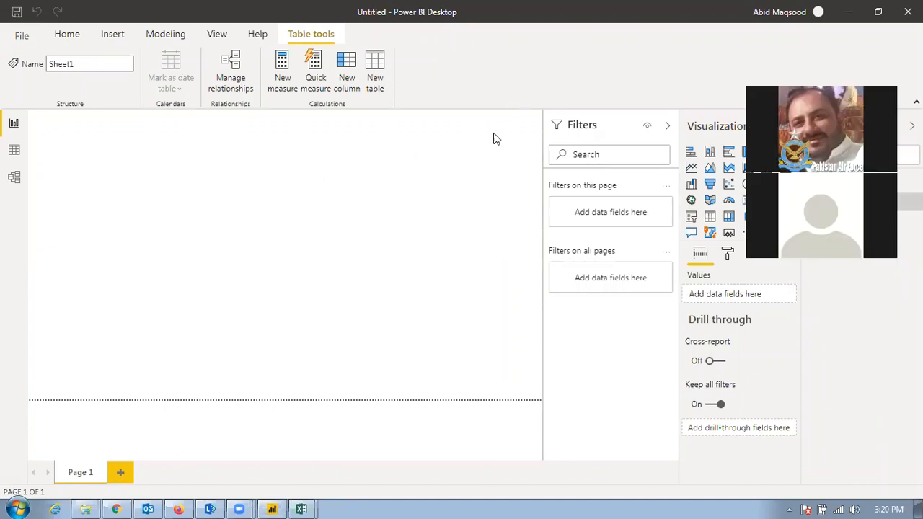
left_click(456, 212)
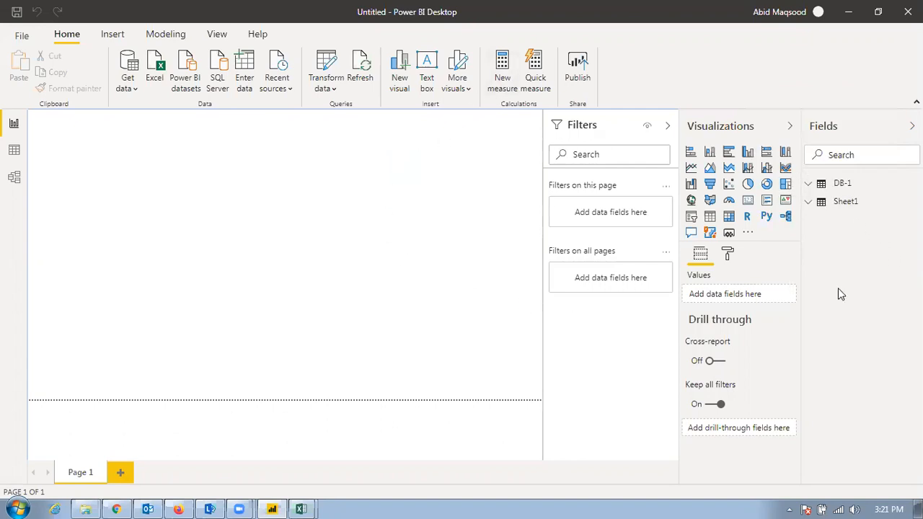
left_click(507, 62)
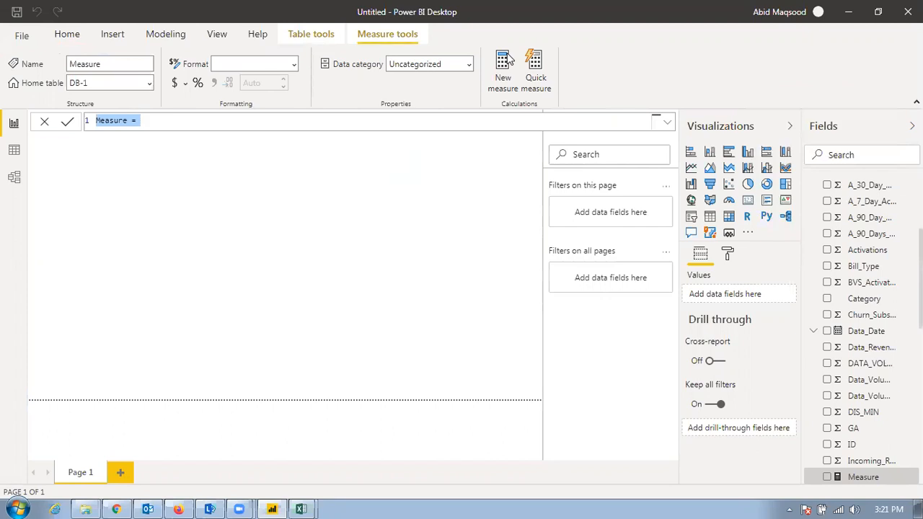
Step: Switch to the Book1 workbook in Excel and look at the formula bar for comparison with the measure editor
left_click(301, 508)
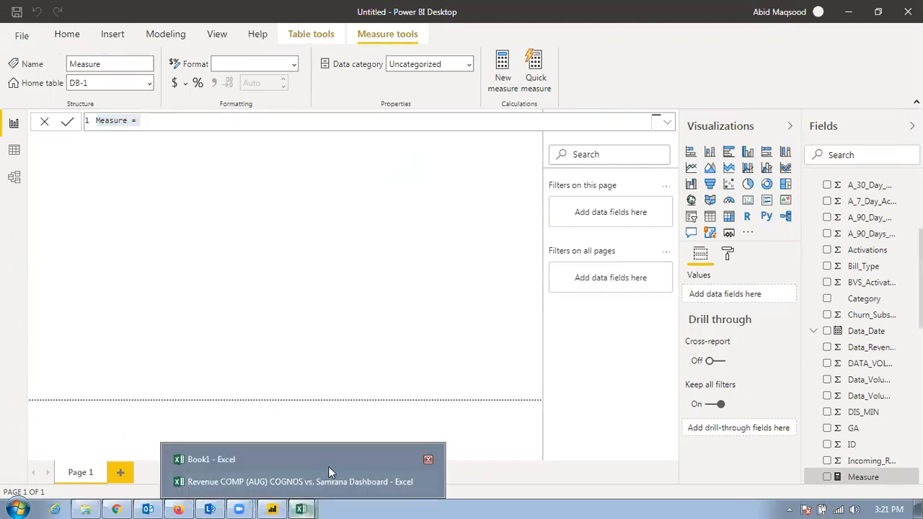
left_click(303, 459)
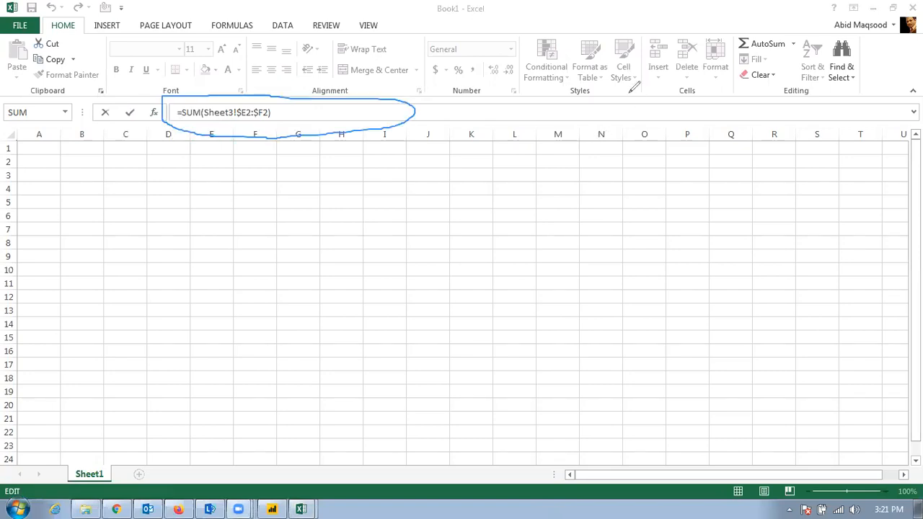
left_click(397, 122)
left_click(537, 91)
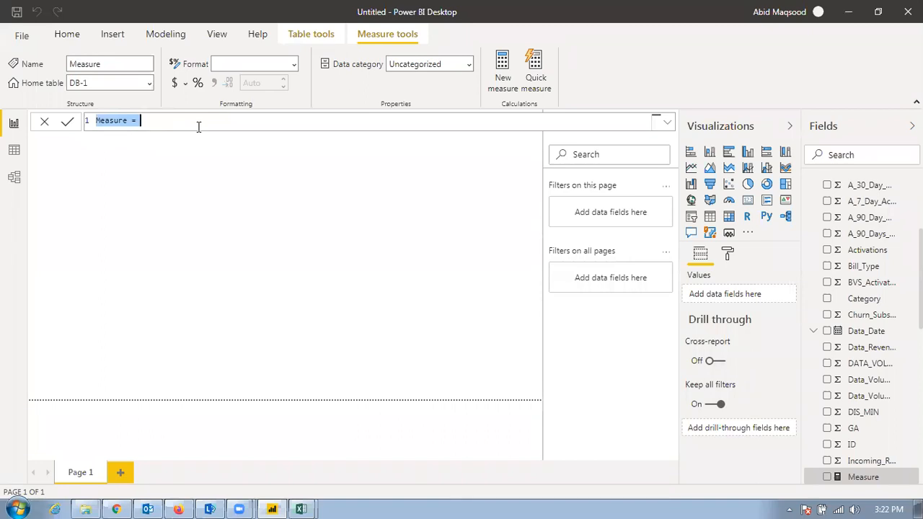
Step: In Power BI Desktop, replace the new measure's default name in its formula with Total Revenue (SUM)
key("Home")
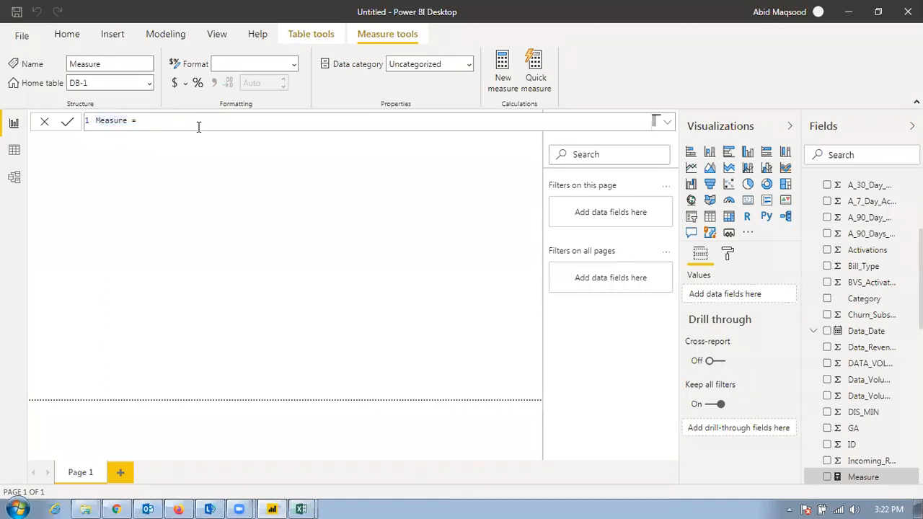
key("shift+Right")
key("shift+Right")
key("shift+Right")
key("shift+Right")
key("shift+Right")
key("shift+Right")
key("shift+Right")
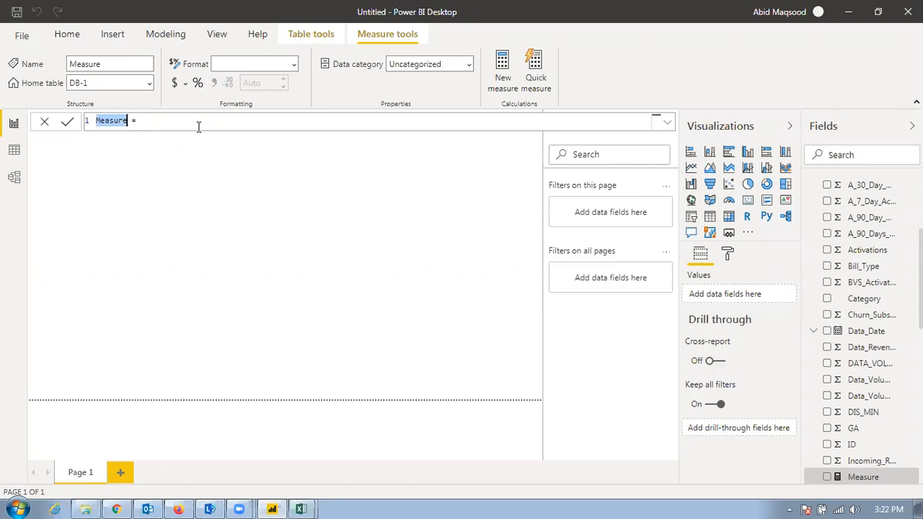
type("Total Revenue ")
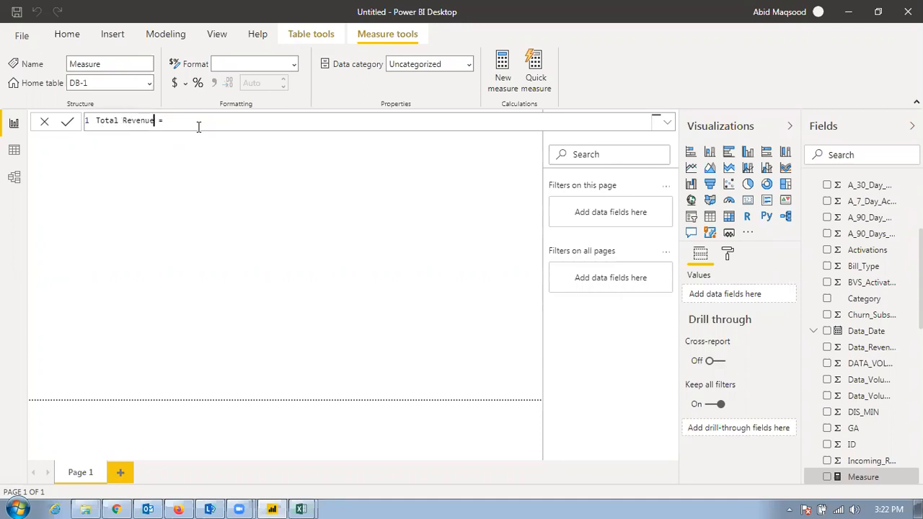
type("(SUM)")
Step: Complete the Total Revenue (SUM) measure's formula as SUM('DB-1'[Total_Revenue]) and commit it
left_click(198, 126)
type("sum")
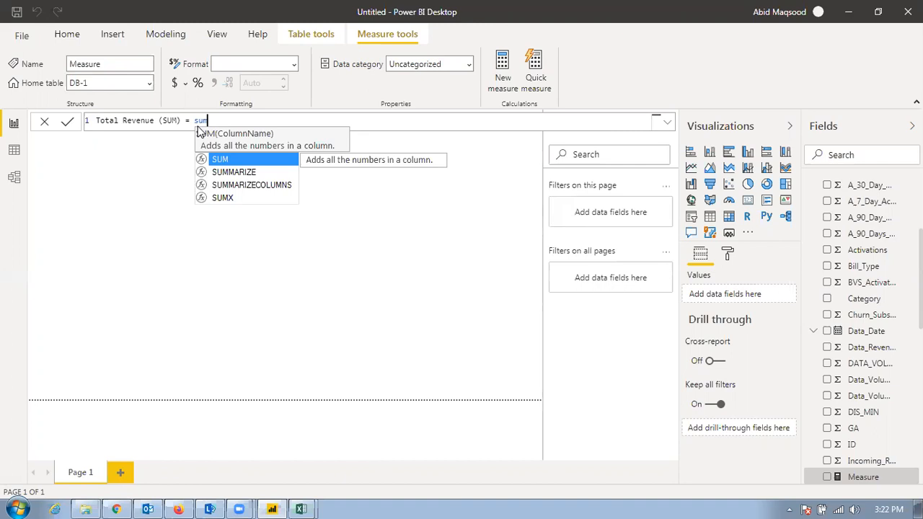
key("Tab")
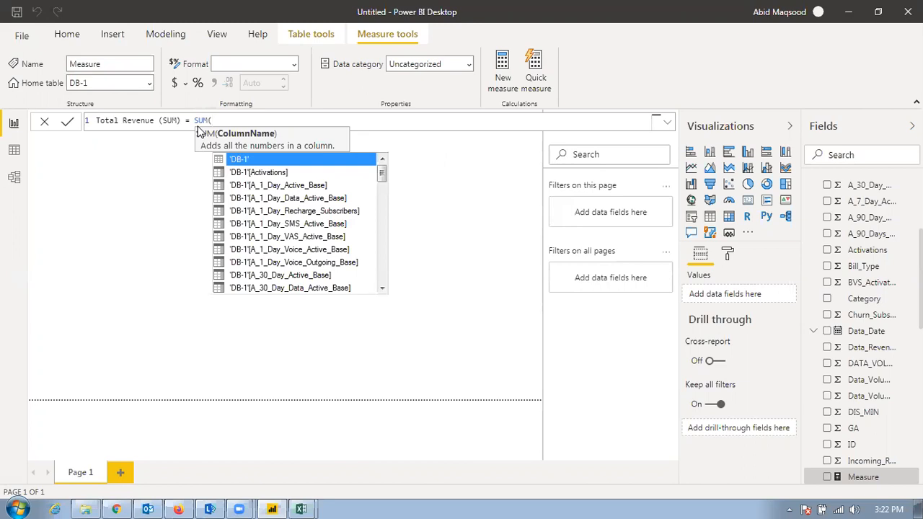
type("to")
key("Down")
key("Down")
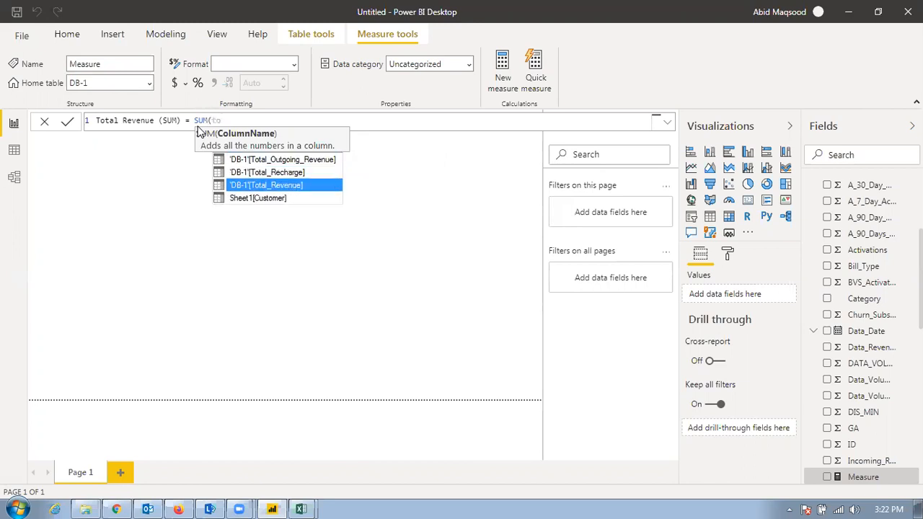
key("Tab")
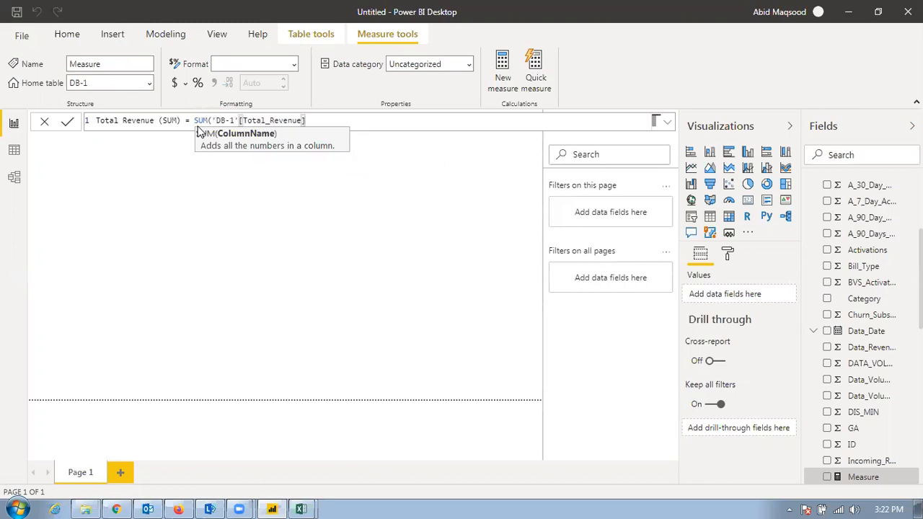
type(")")
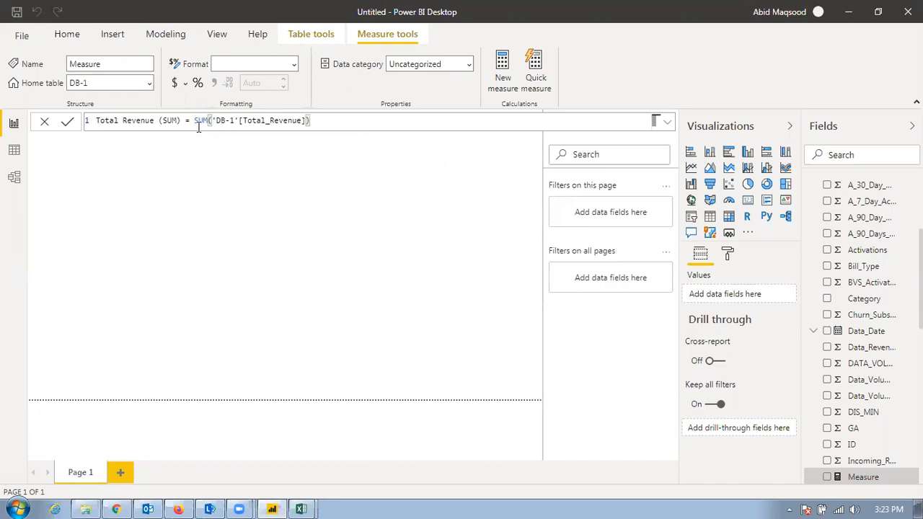
key("Return")
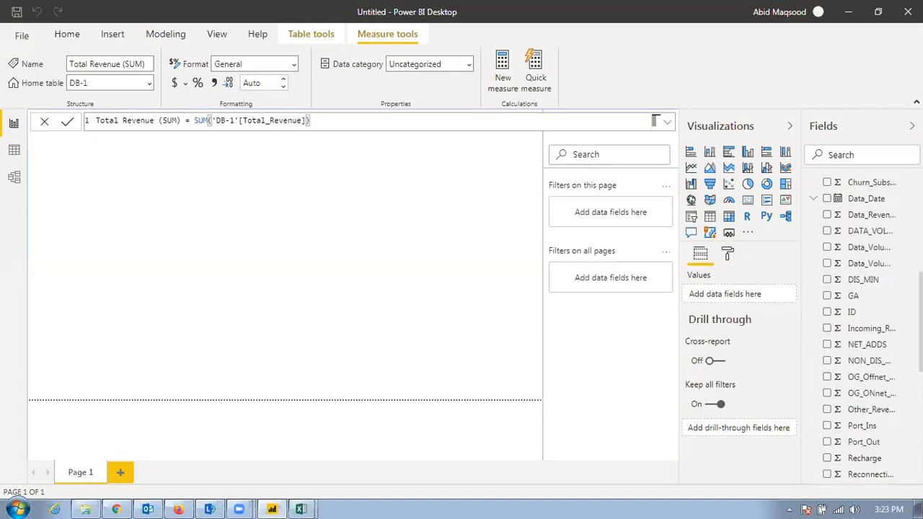
Step: Add a table visual to the report page with the Total Revenue (SUM) measure as its value, and enlarge the visual
left_click(861, 247)
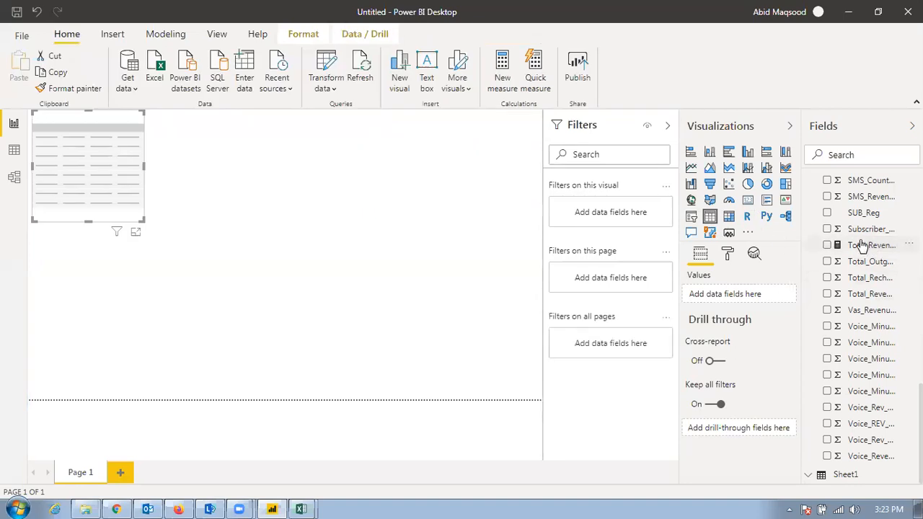
left_click_drag(873, 249, 741, 301)
left_click_drag(144, 221, 415, 358)
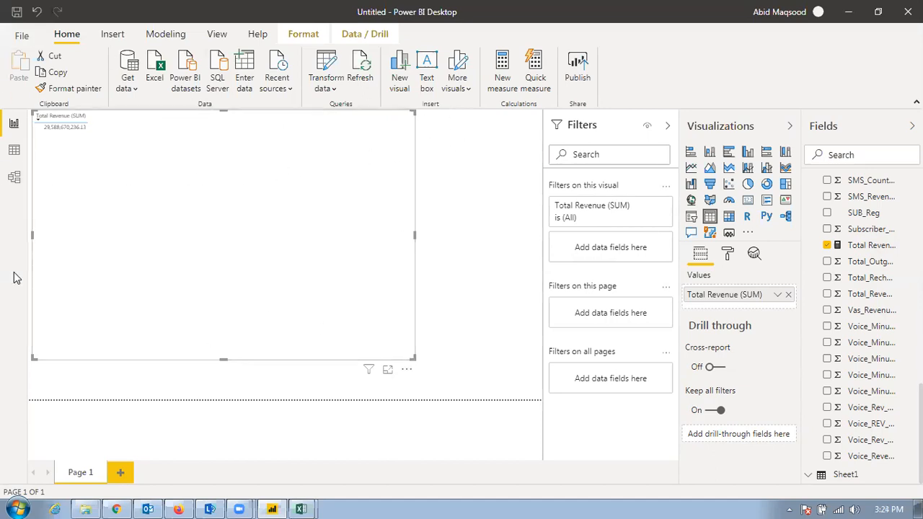
Step: Start a new quick measure and view its available calculation types
left_click(534, 77)
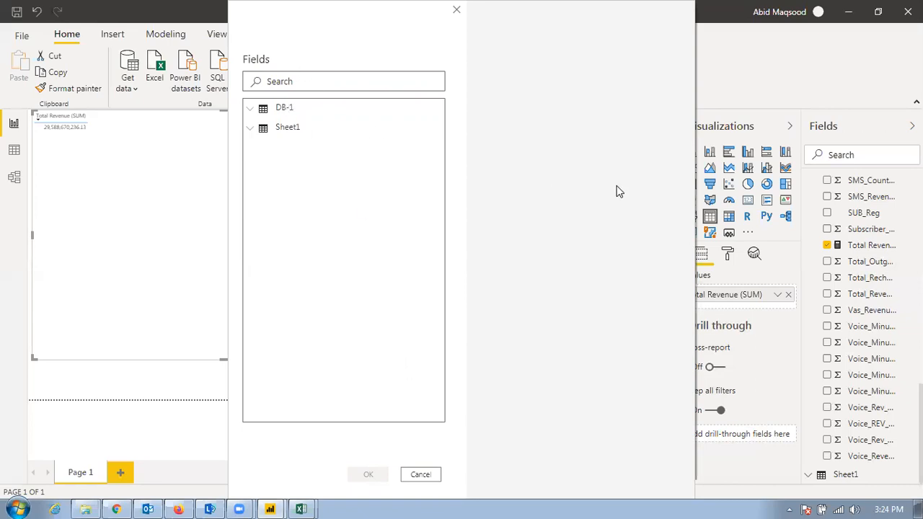
left_click(514, 110)
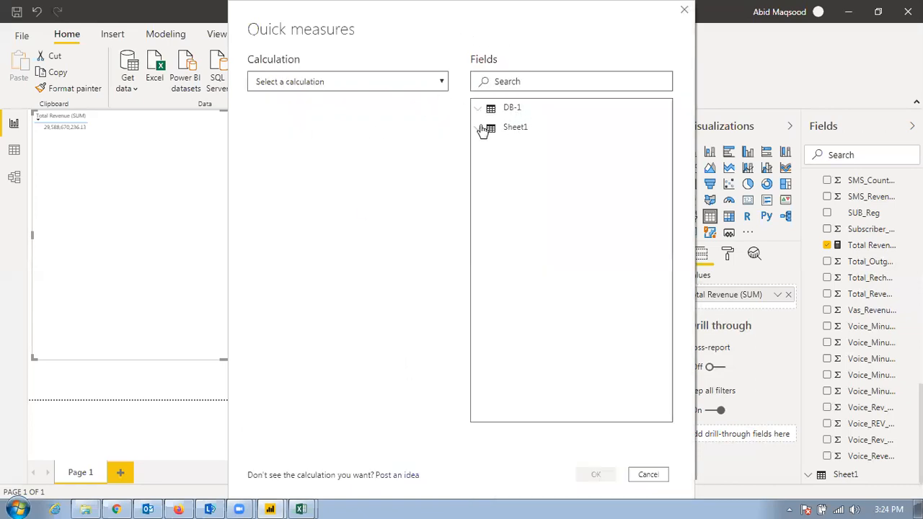
left_click(516, 109)
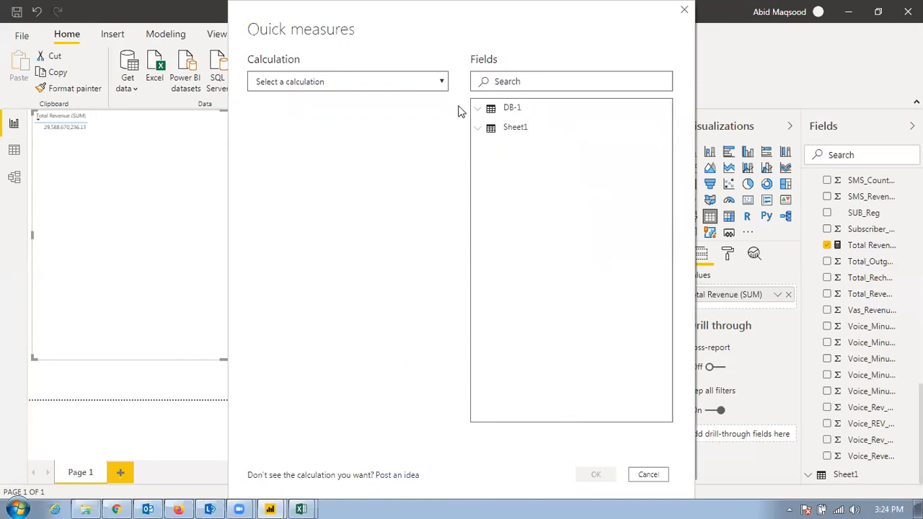
left_click(385, 83)
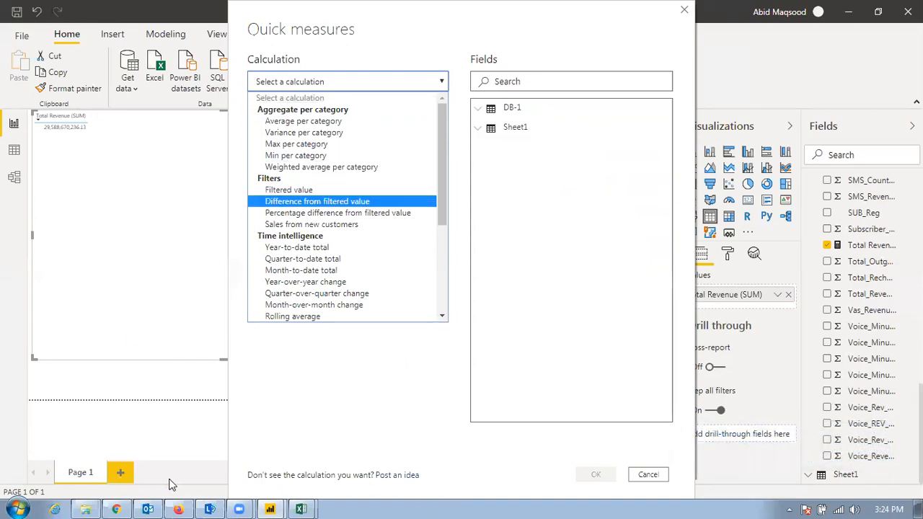
left_click(366, 482)
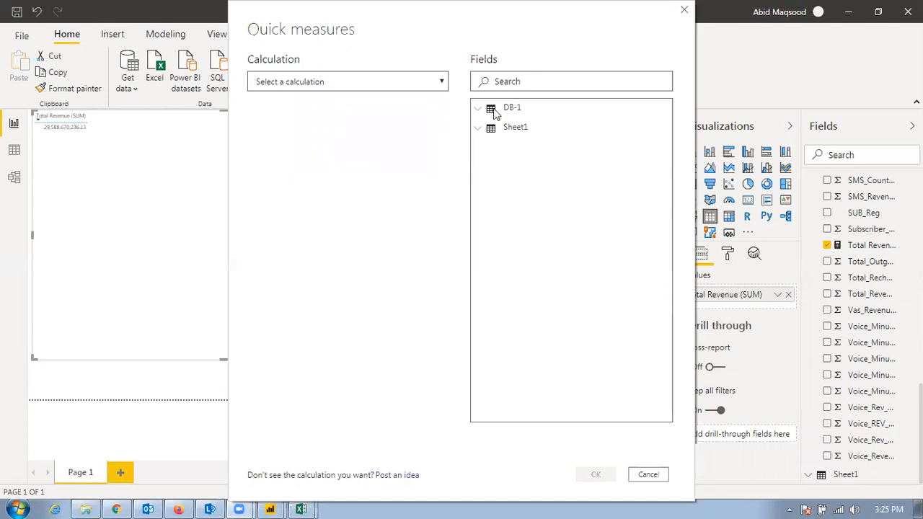
left_click(395, 80)
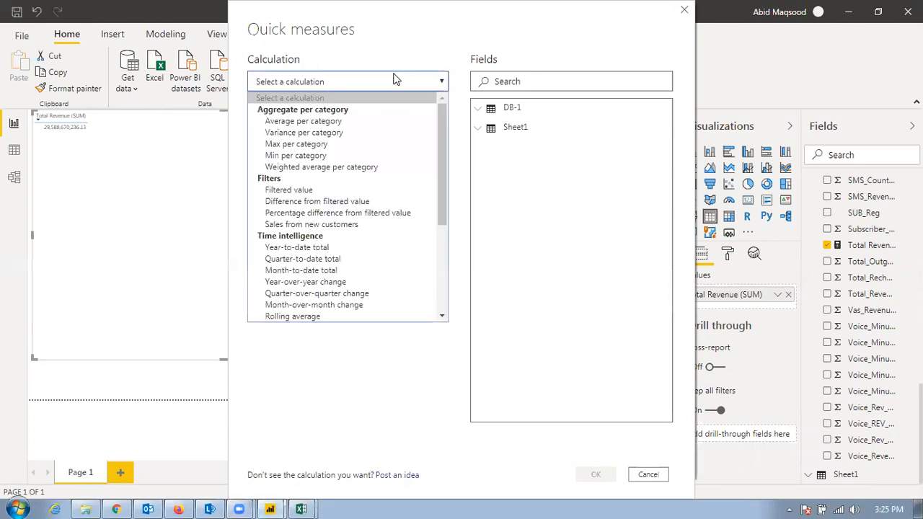
left_click(396, 79)
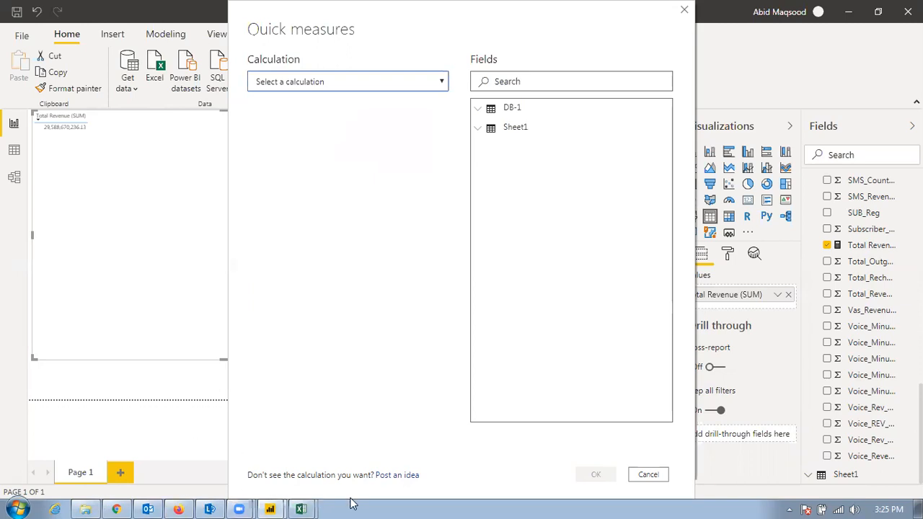
Step: Examine the full list of quick measure calculations, including the time intelligence, totals, mathematical and text groups
left_click(328, 83)
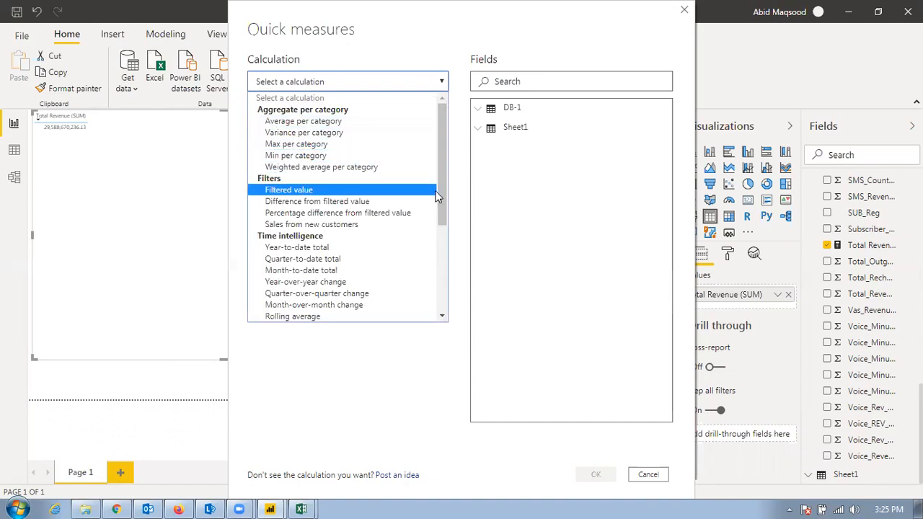
left_click_drag(441, 192, 453, 236)
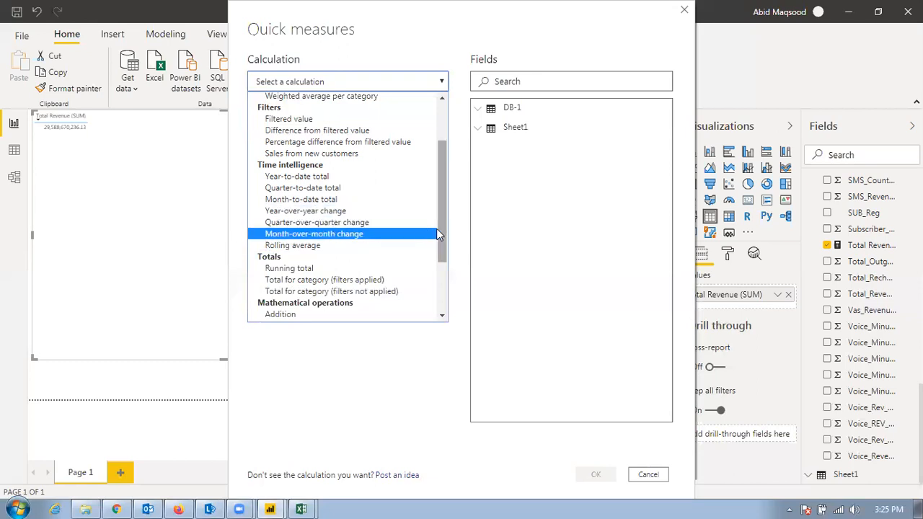
scroll(442, 230, "down", 1)
scroll(449, 258, "down", 3)
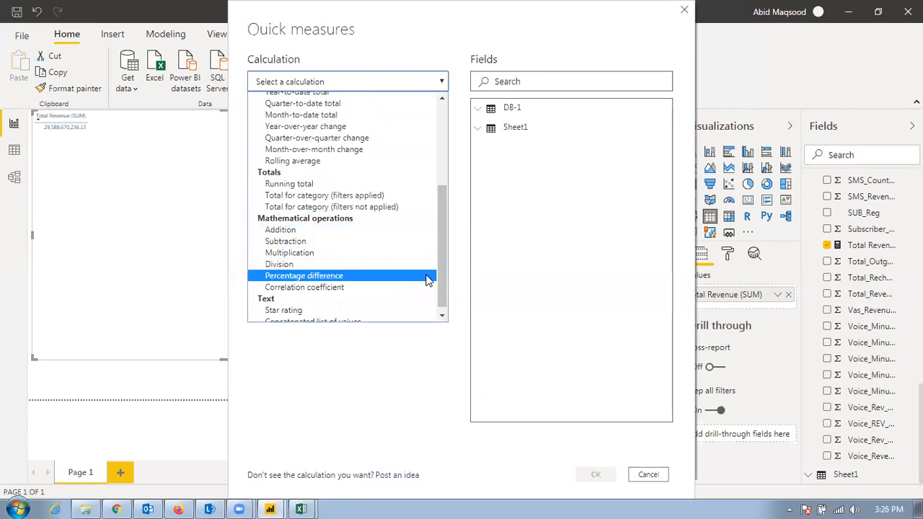
scroll(441, 278, "up", 2)
scroll(442, 277, "up", 1)
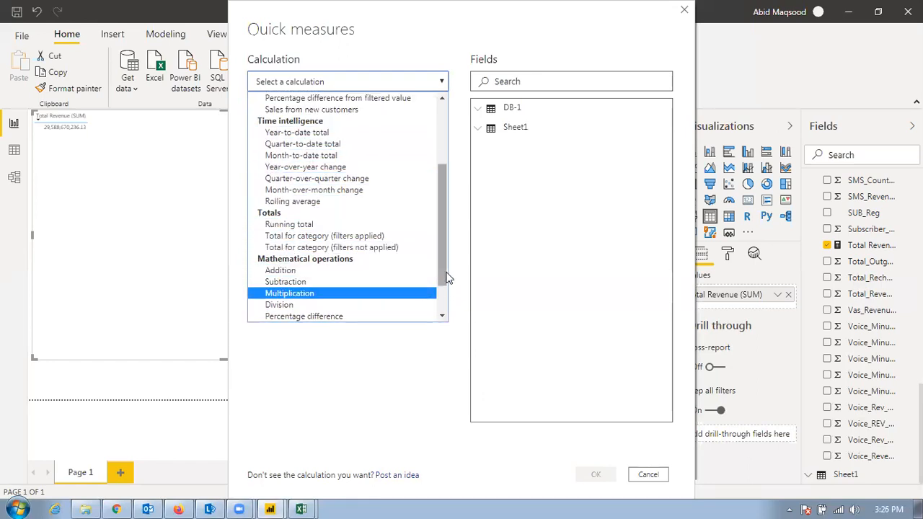
left_click_drag(442, 266, 436, 303)
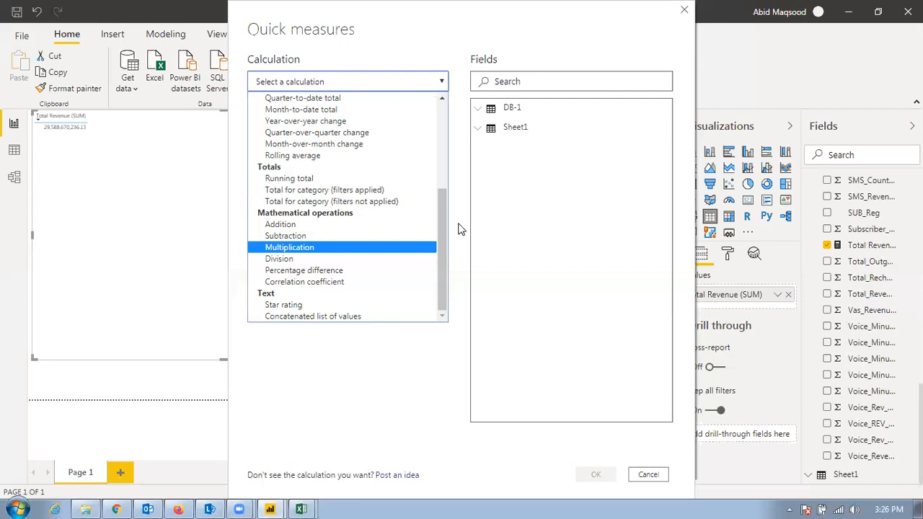
left_click(323, 332)
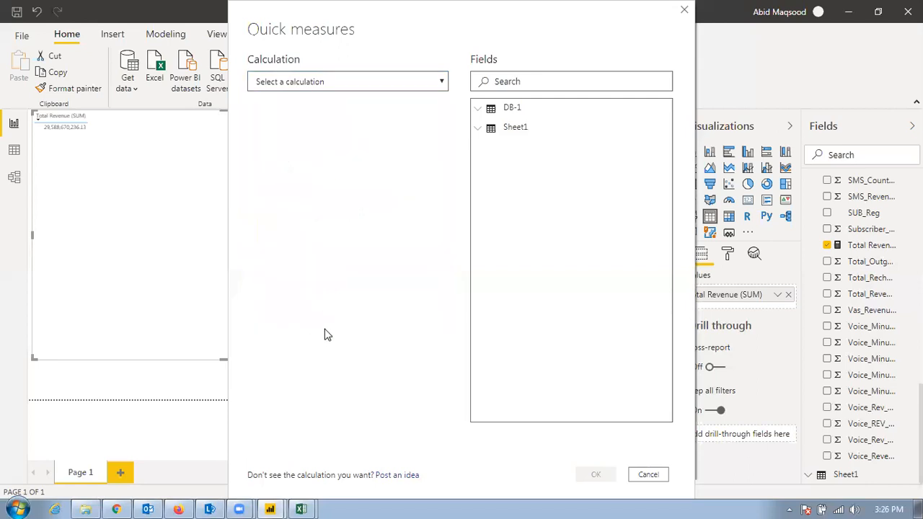
Step: Choose Average per category as the quick measure's calculation
left_click(386, 77)
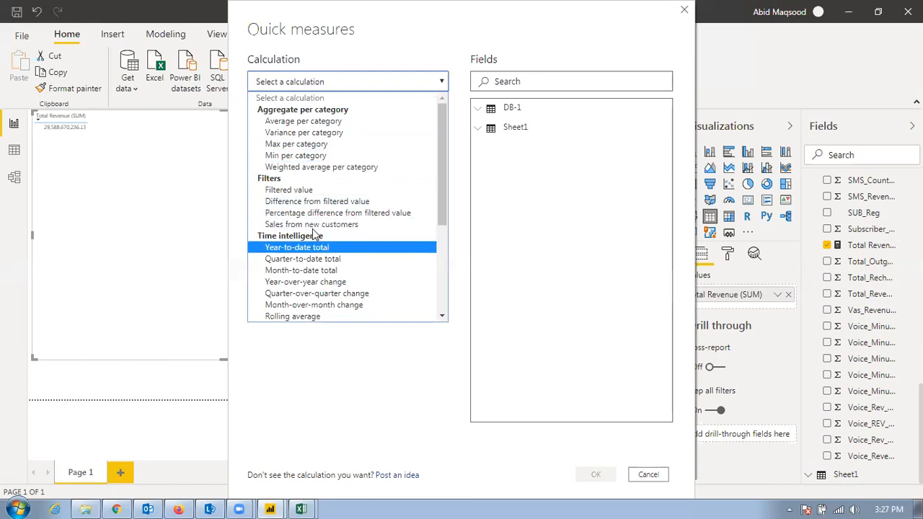
left_click_drag(442, 200, 452, 272)
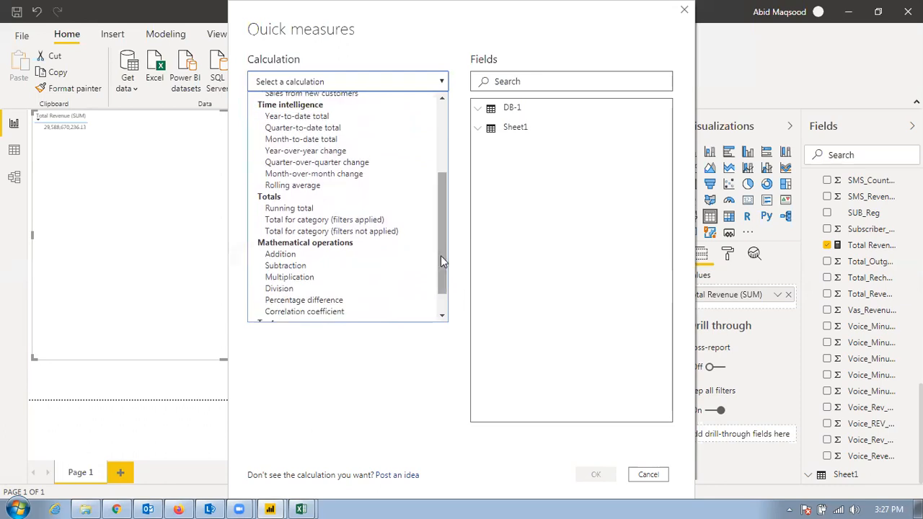
left_click_drag(446, 262, 449, 290)
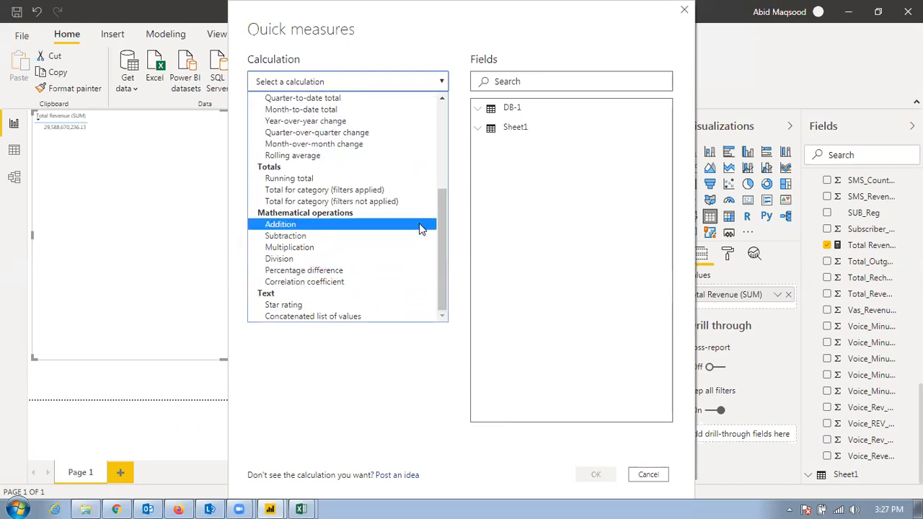
left_click_drag(441, 238, 408, 129)
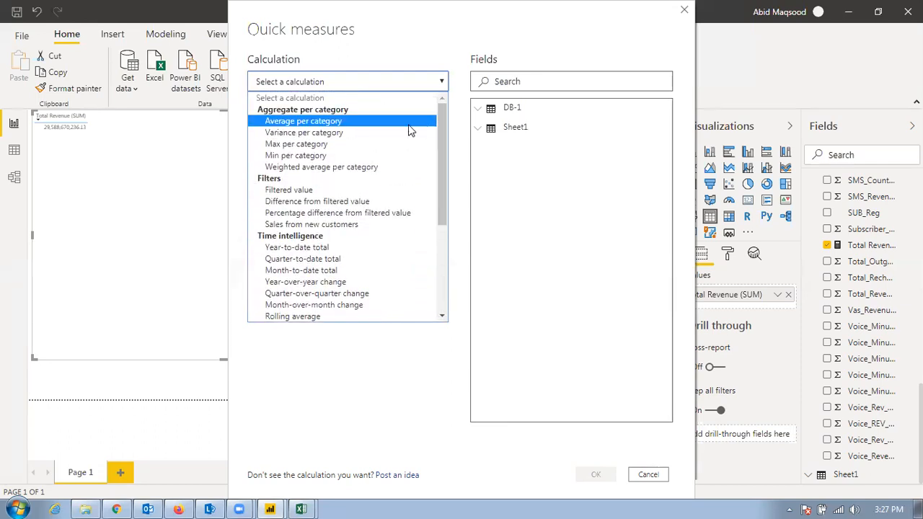
left_click(347, 121)
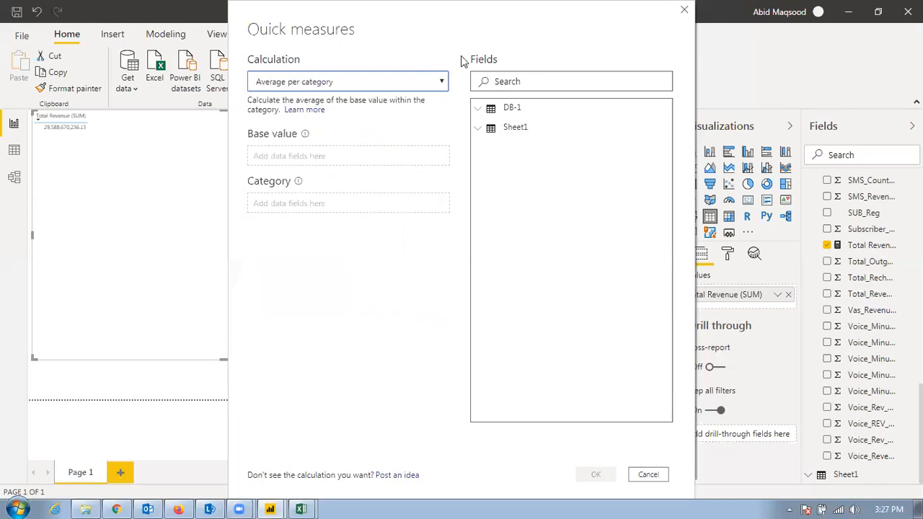
left_click_drag(455, 18, 512, 52)
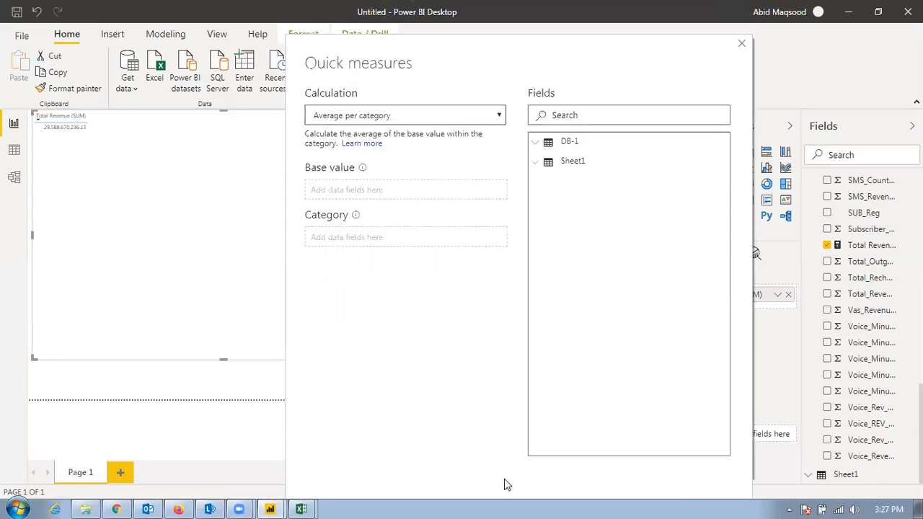
mouse_move(318, 149)
left_mouse_down()
mouse_move(387, 209)
mouse_move(402, 196)
mouse_move(342, 153)
mouse_move(319, 149)
left_mouse_up()
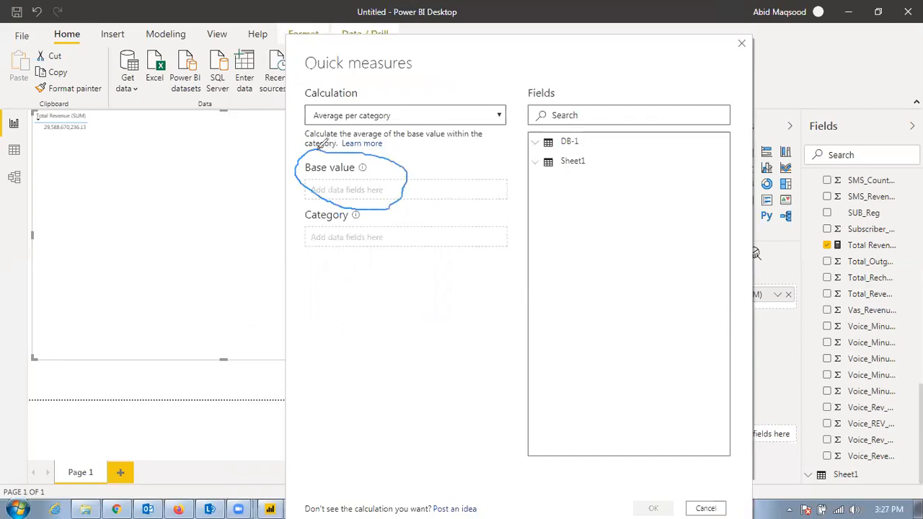
mouse_move(308, 209)
left_mouse_down()
mouse_move(316, 241)
mouse_move(397, 217)
mouse_move(342, 200)
mouse_move(303, 210)
left_mouse_up()
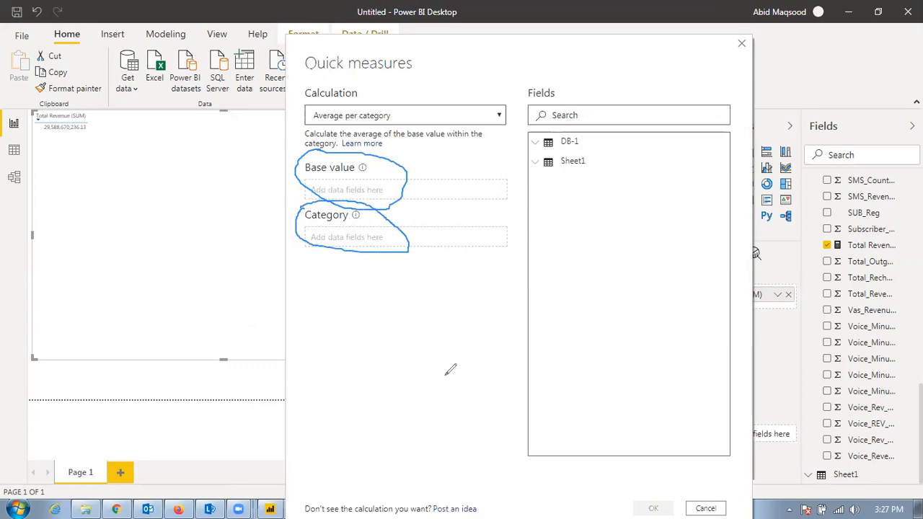
left_click(644, 105)
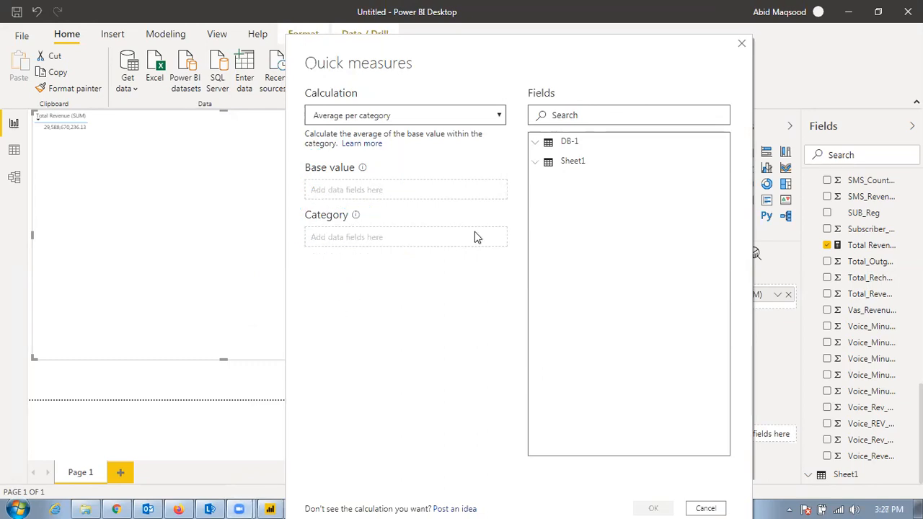
Step: Assign DB-1's A_90_Day_Active_Base field as the quick measure's base value and SUB_Reg as its category
left_click(537, 147)
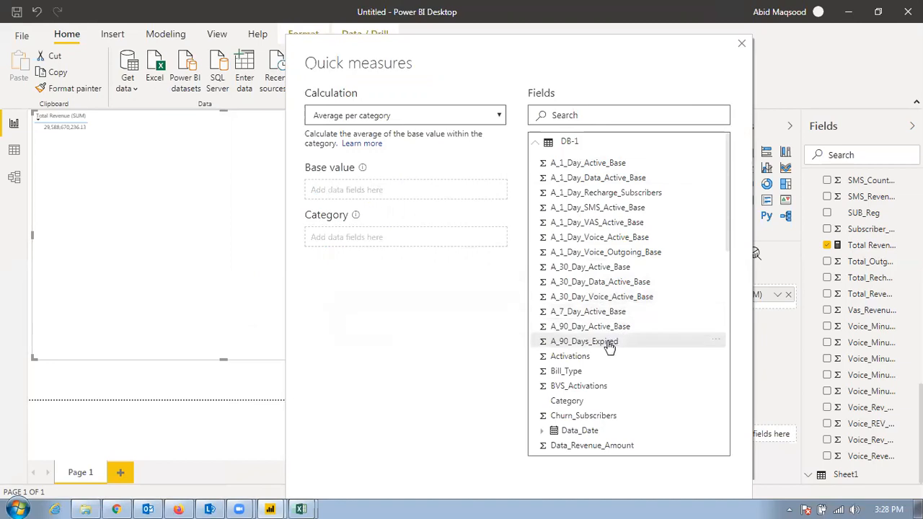
left_click_drag(607, 336, 406, 191)
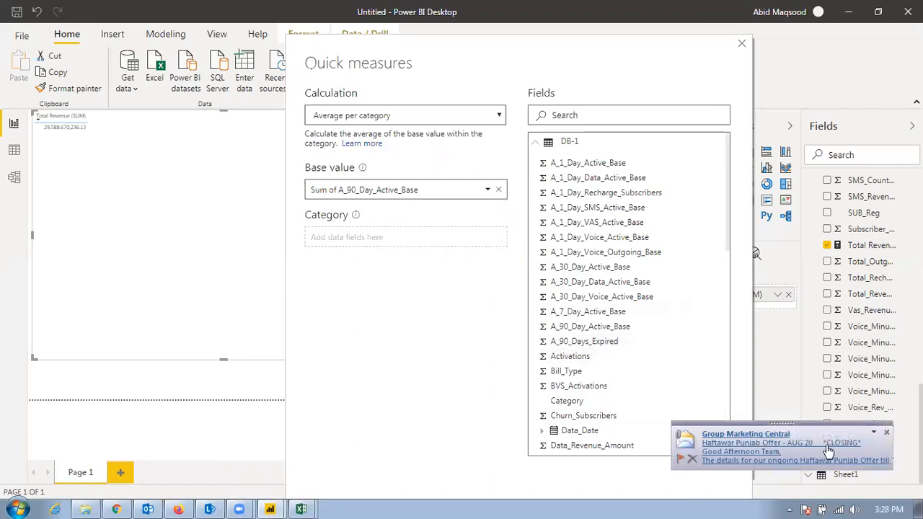
left_click(887, 433)
scroll(629, 365, "down", 7)
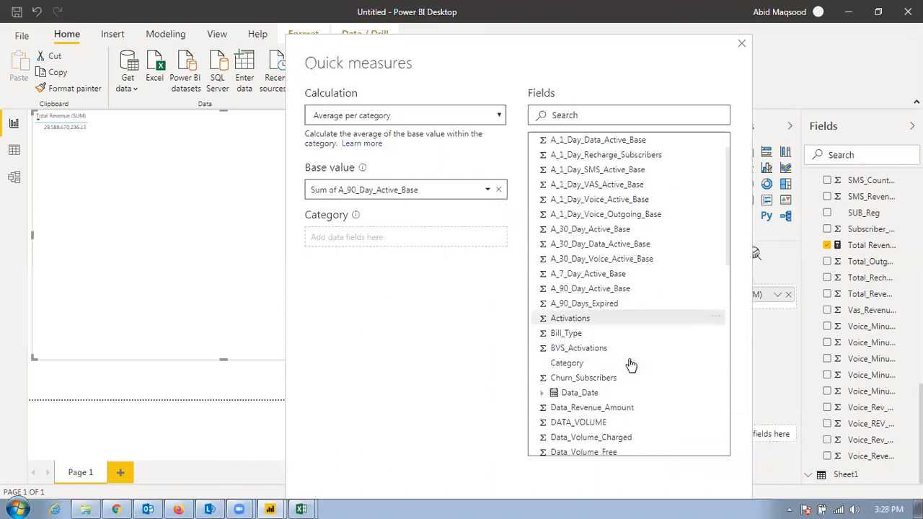
scroll(629, 365, "down", 3)
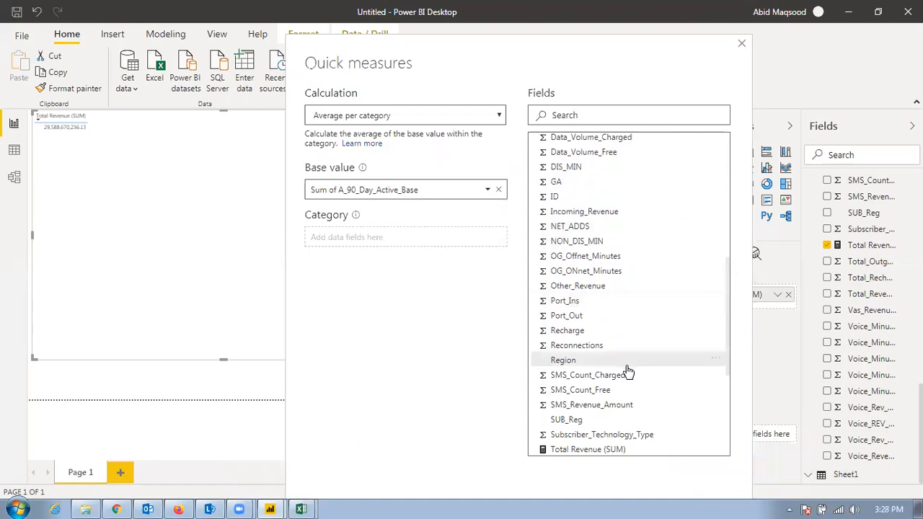
left_click_drag(587, 420, 407, 241)
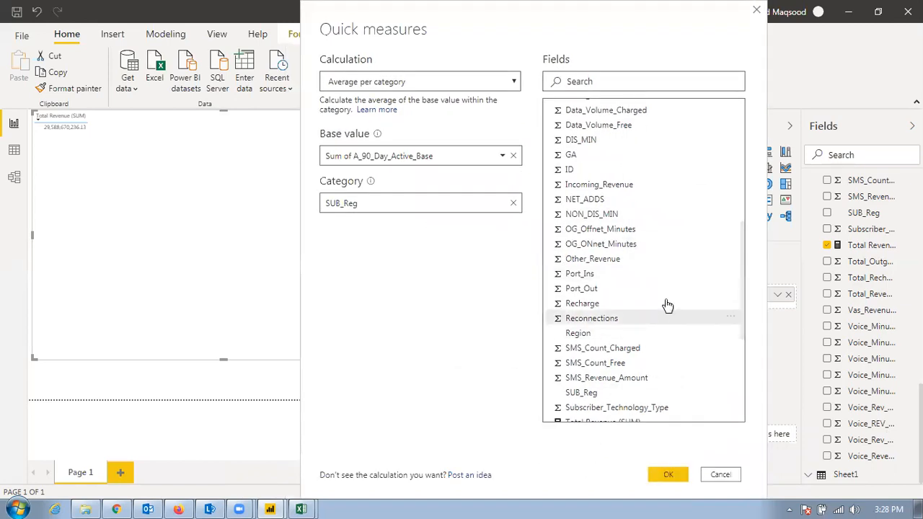
Step: Create the average-per-category quick measure and locate it among DB-1's fields
left_click(667, 475)
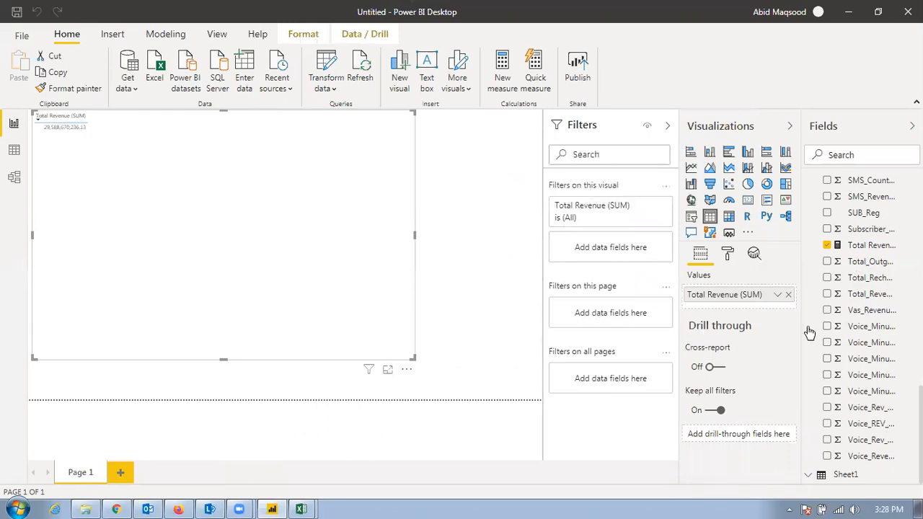
scroll(886, 315, "up", 5)
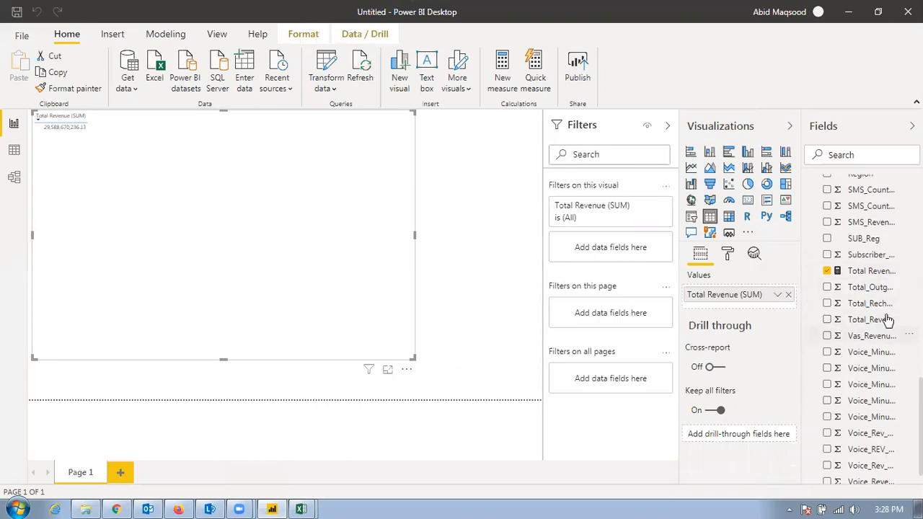
scroll(887, 320, "up", 5)
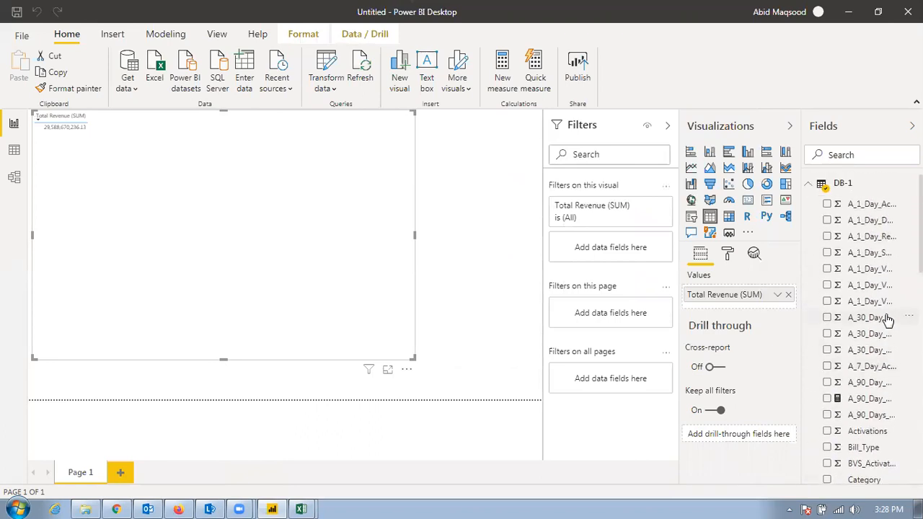
scroll(887, 318, "down", 1)
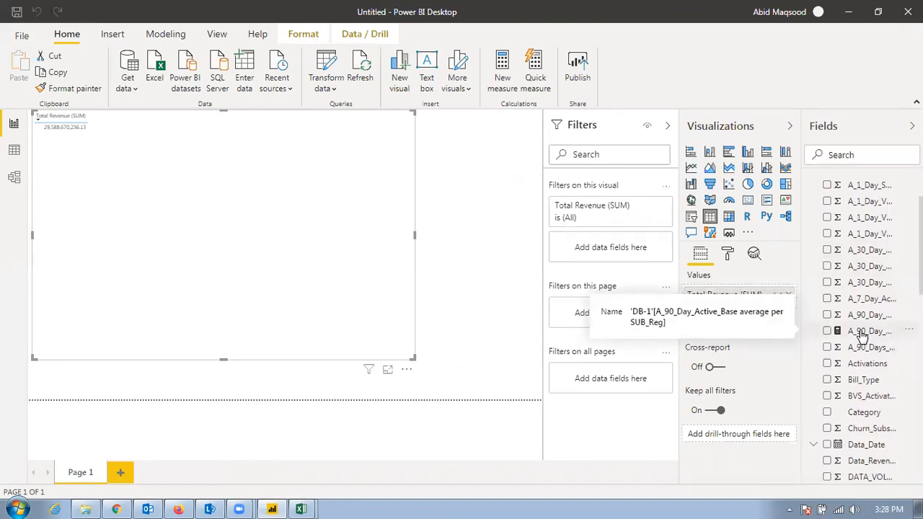
Step: Replace the Total Revenue (SUM) table with a new table visual showing A_90_Day_Active_Base average per SUB_Reg, and enlarge it
left_click(406, 370)
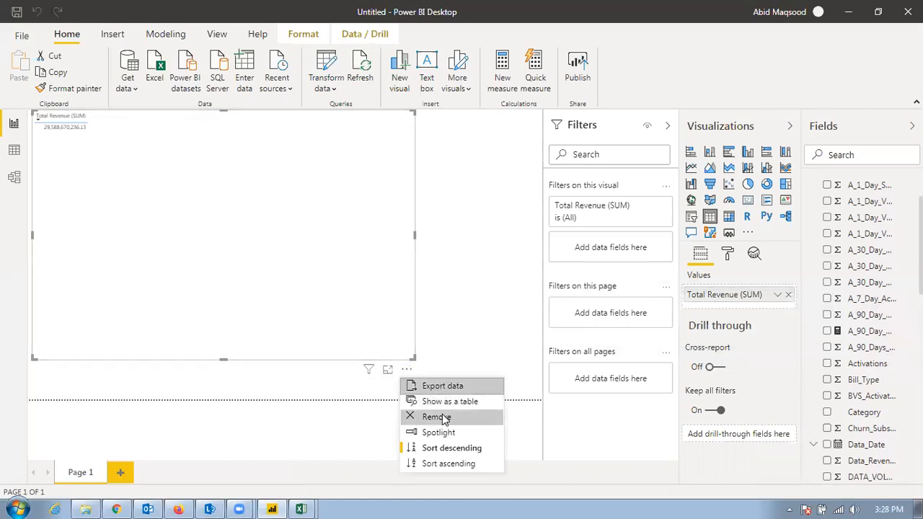
left_click(711, 217)
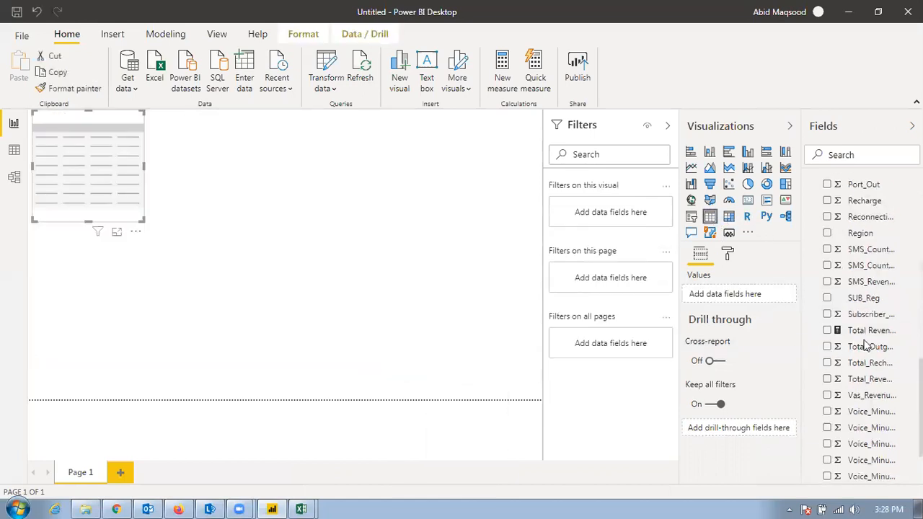
scroll(877, 339, "up", 10)
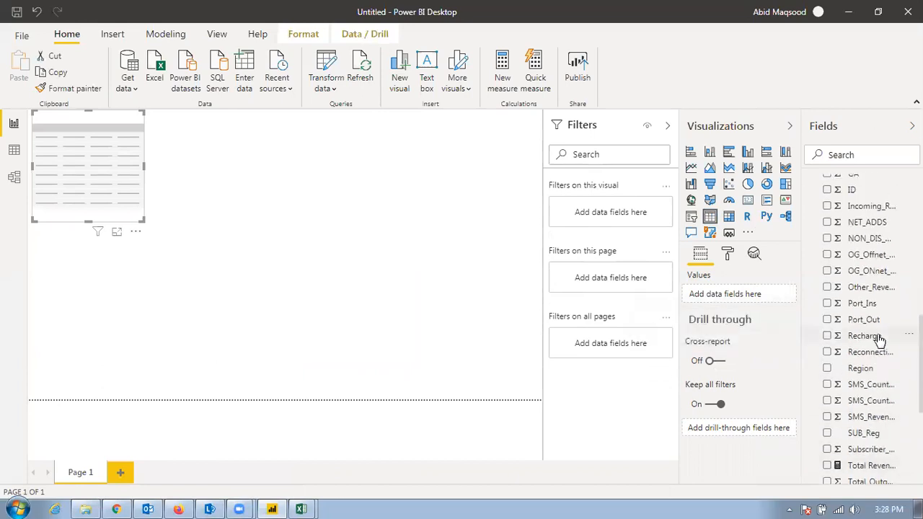
left_click_drag(859, 369, 721, 295)
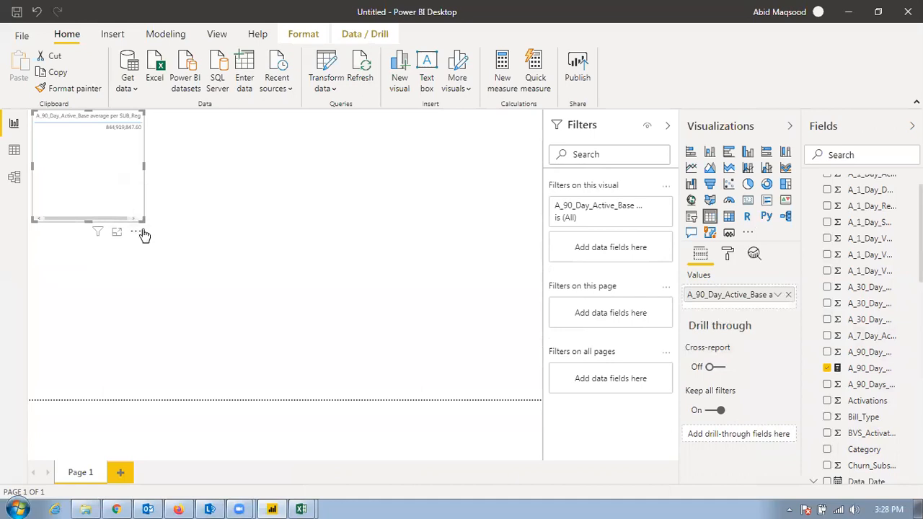
left_click_drag(143, 219, 383, 346)
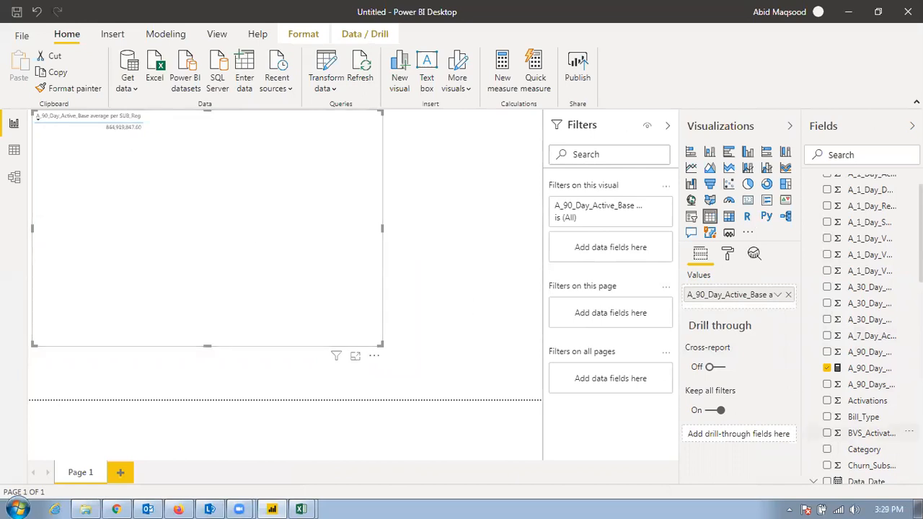
Step: Rename the A_90_Day_Active_Base average per SUB_Reg measure to Average of Base in its formula
left_click(851, 370)
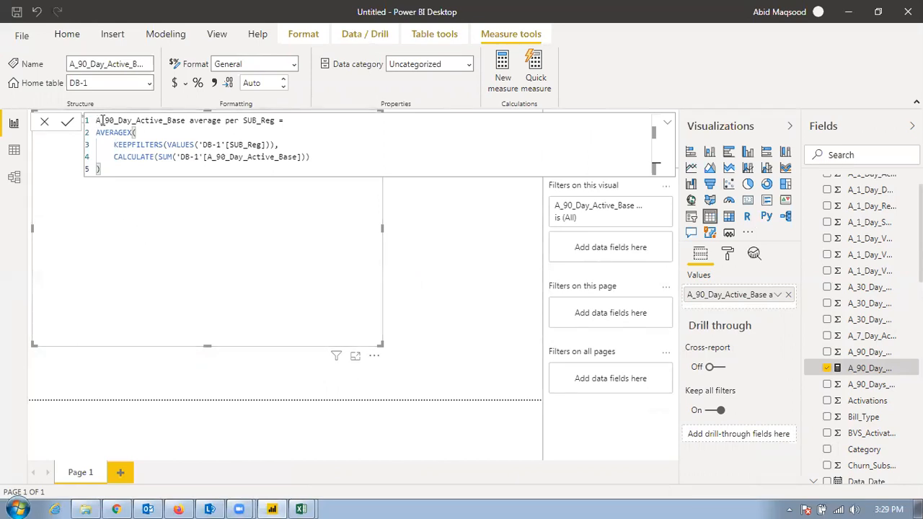
left_click_drag(96, 120, 274, 122)
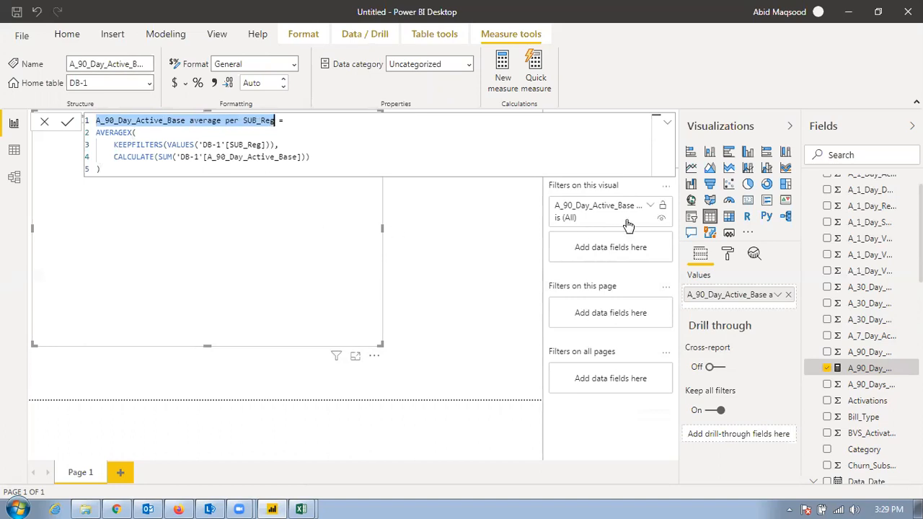
type("Average of ")
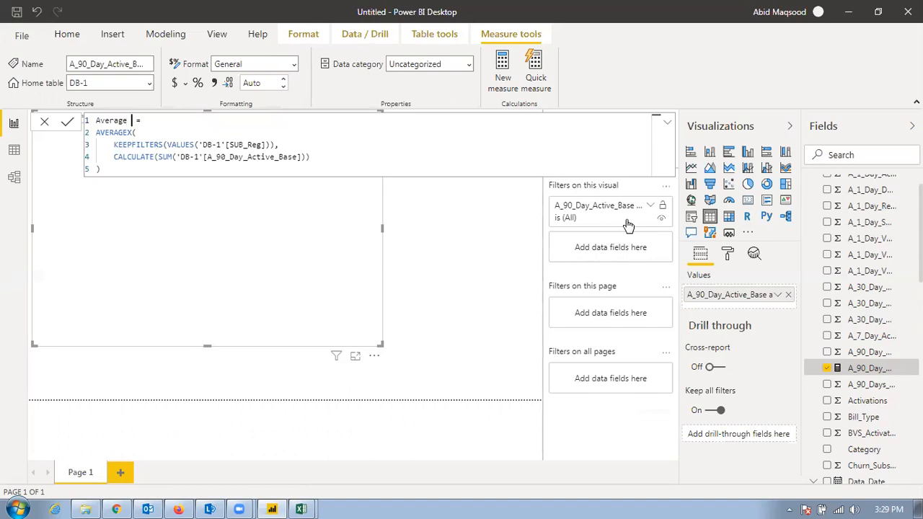
type("Base")
key("Return")
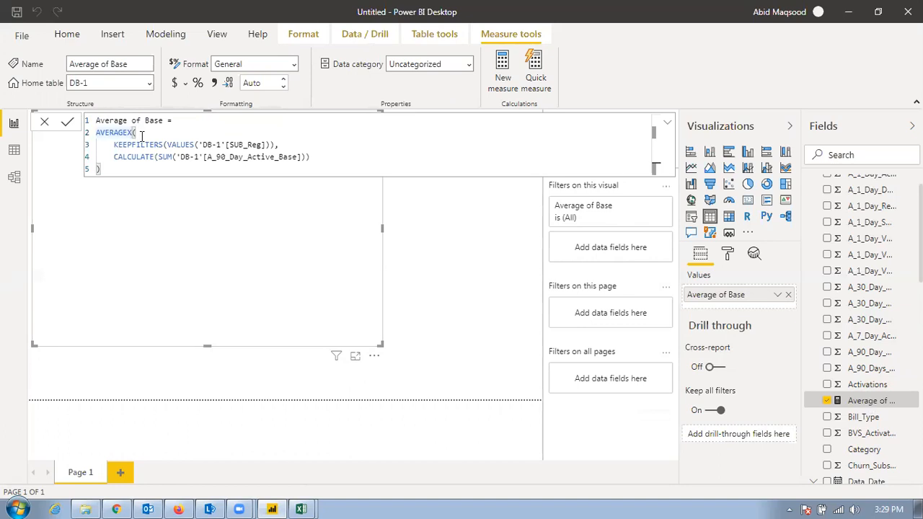
Step: Examine the Average of Base formula, including its KEEPFILTERS, VALUES, SUB_Reg and A_90_Day_Active_Base parts
left_click_drag(113, 144, 195, 145)
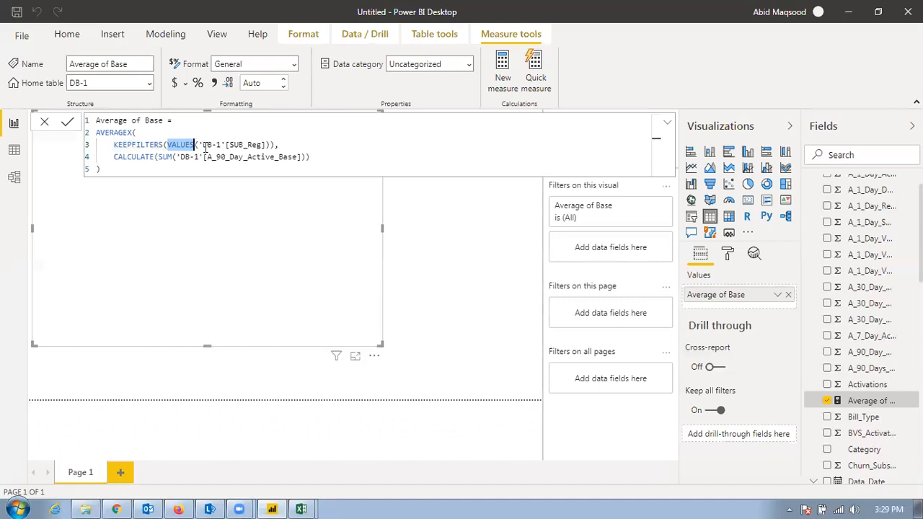
left_click_drag(229, 144, 265, 152)
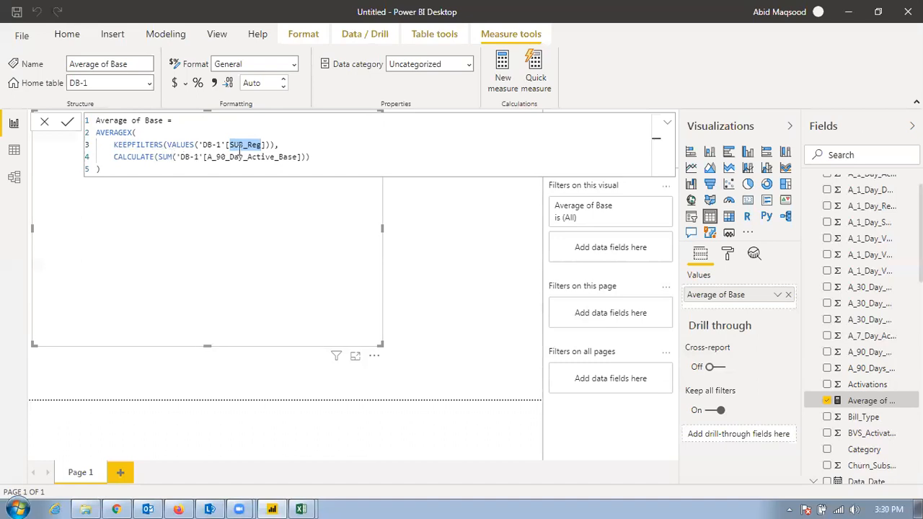
left_click(292, 156)
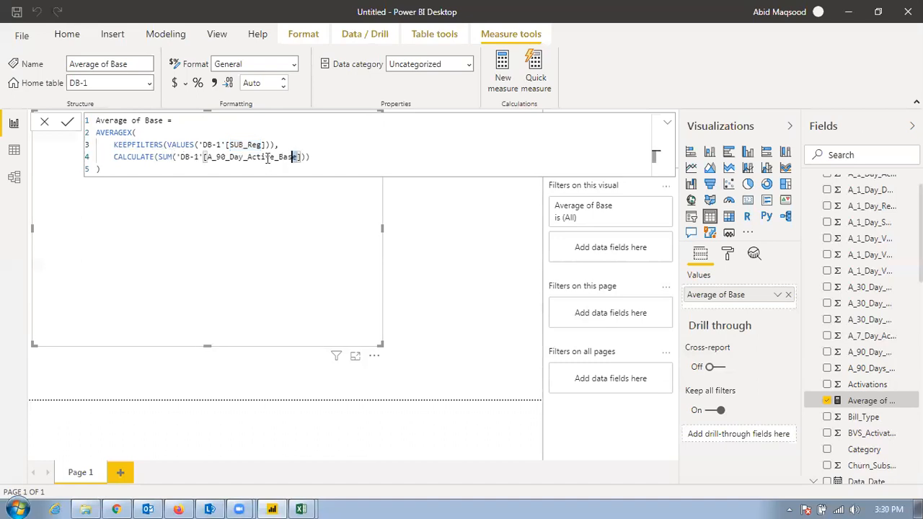
left_click_drag(267, 158, 208, 157)
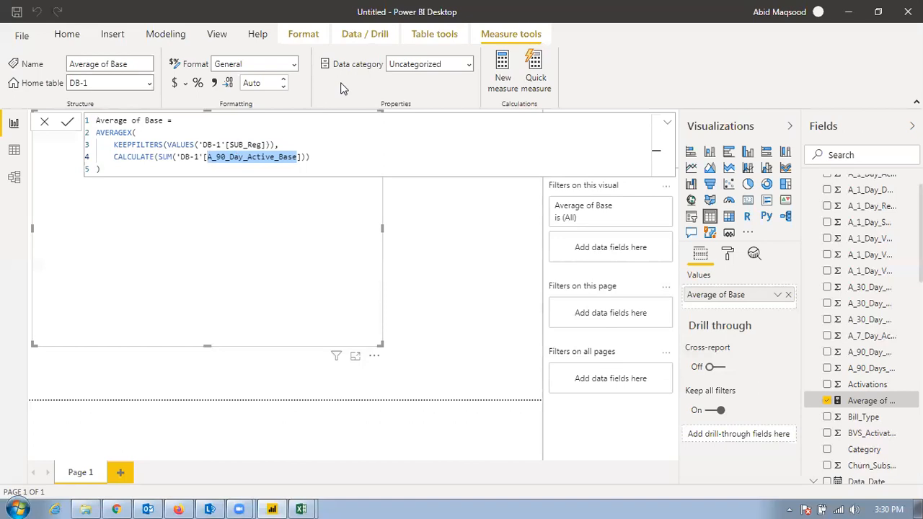
Step: Start another quick measure and choose Star rating as its calculation
left_click(546, 64)
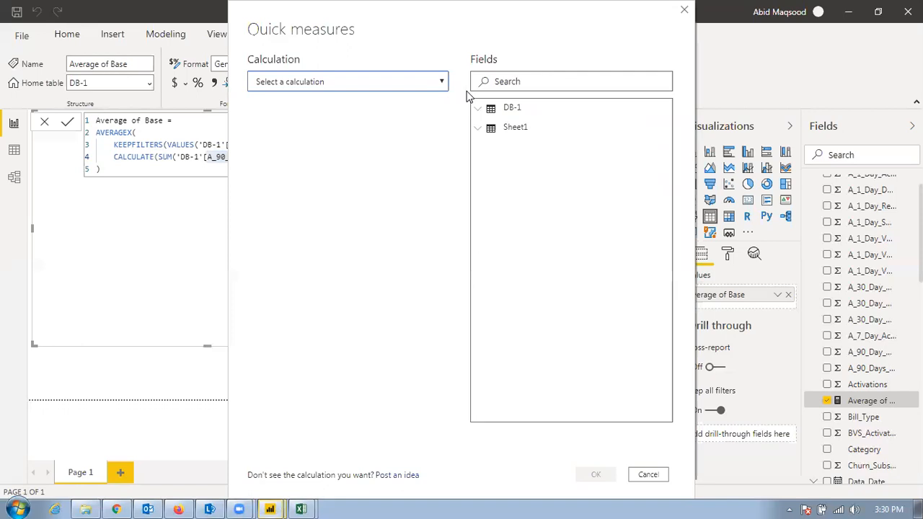
left_click(385, 80)
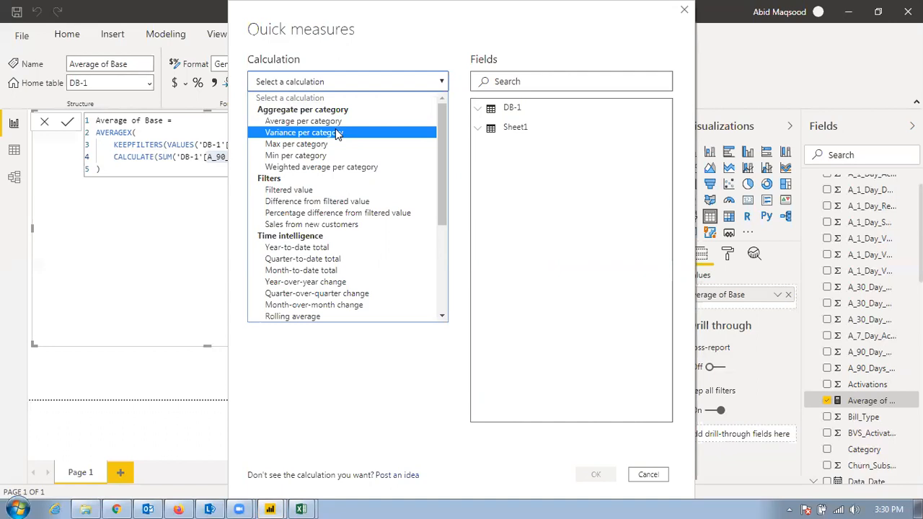
left_click(466, 503)
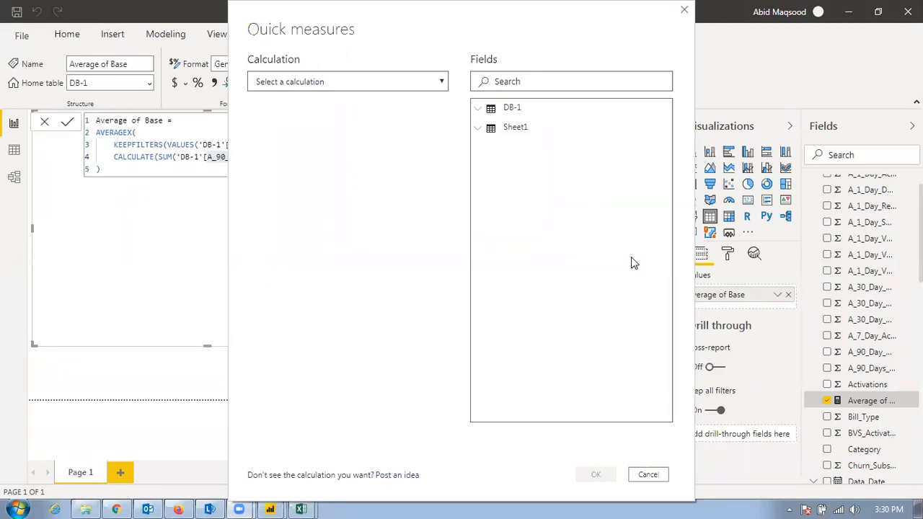
left_click(306, 81)
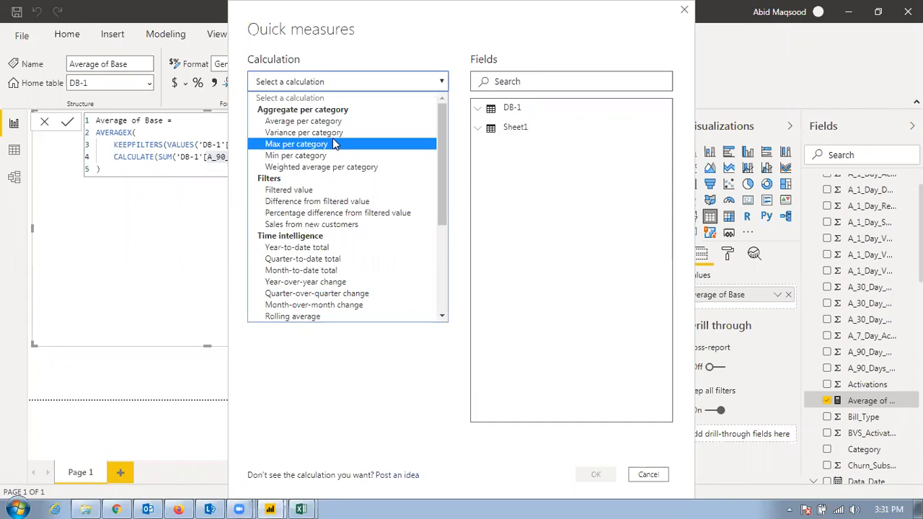
left_click(333, 144)
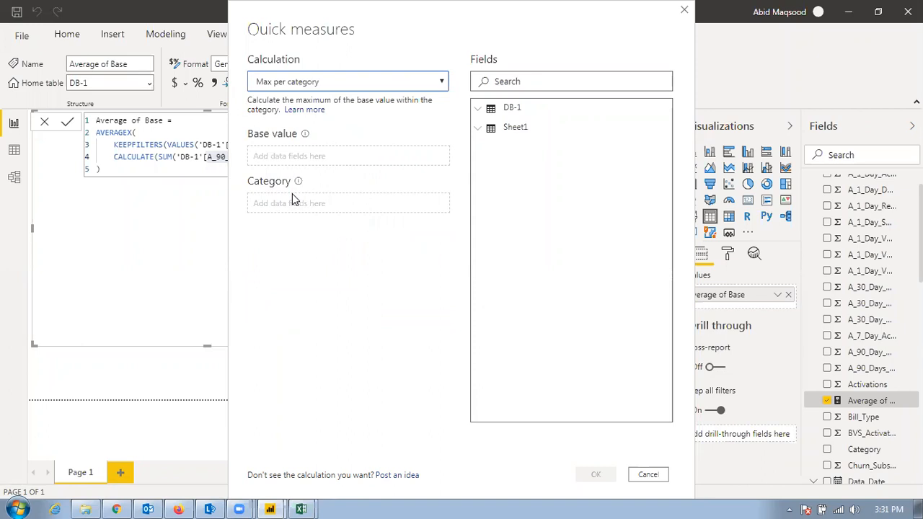
left_click(342, 82)
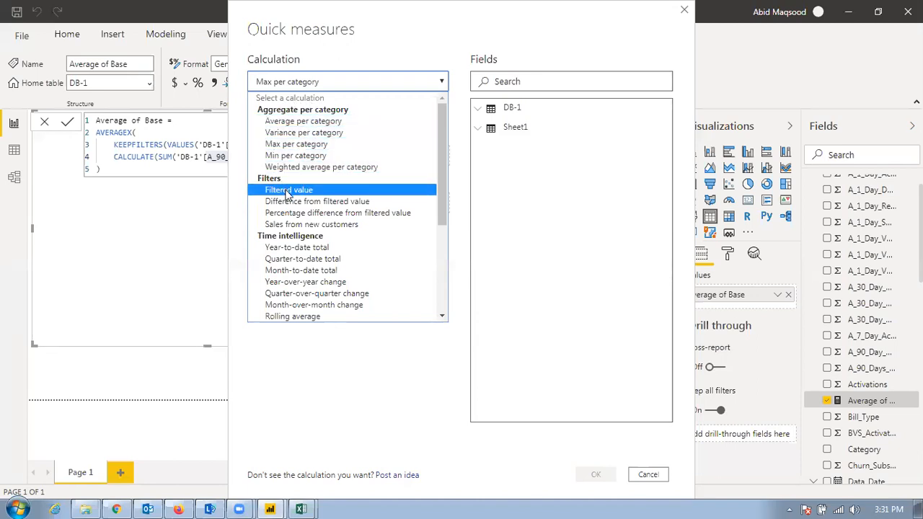
scroll(375, 269, "down", 5)
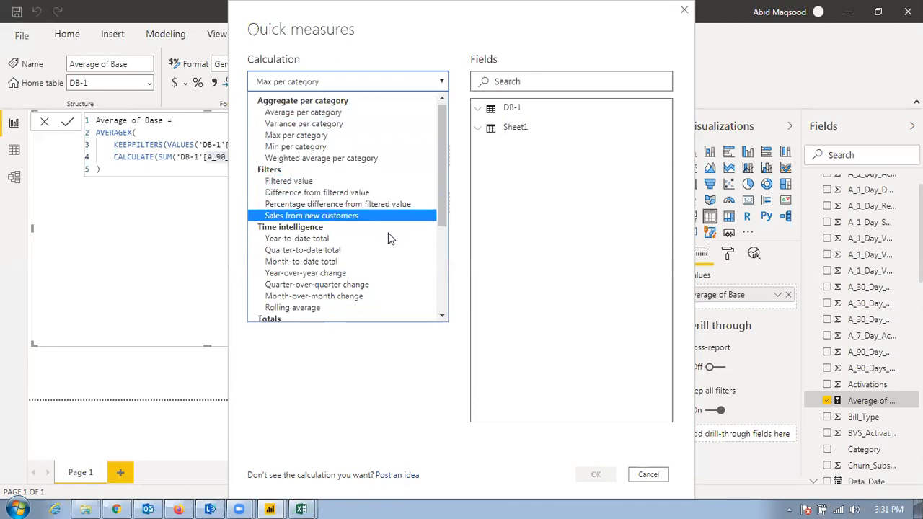
left_click(318, 306)
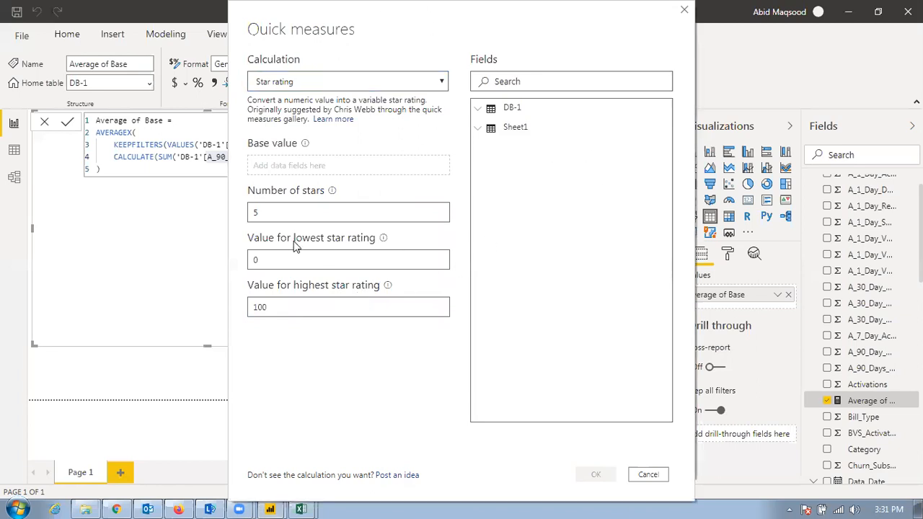
left_click(280, 307)
left_click_drag(258, 306, 239, 310)
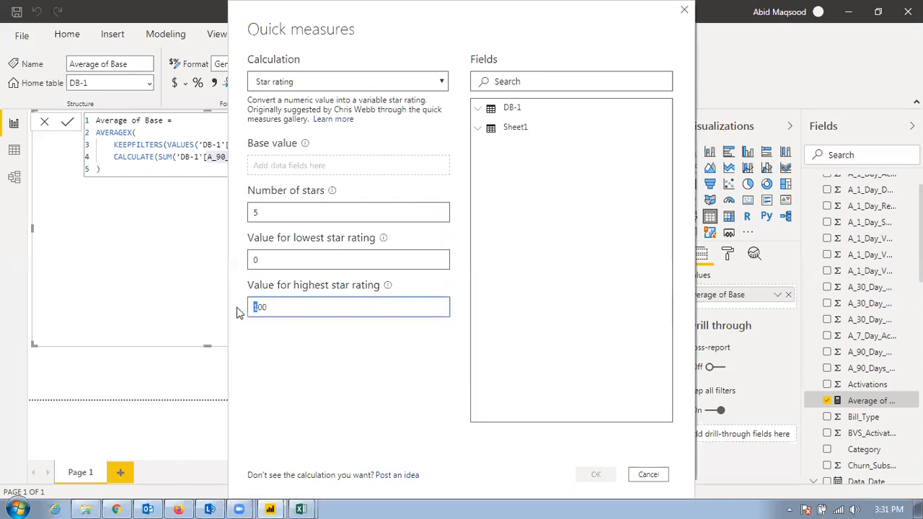
left_click(289, 311)
type("000000")
left_click(278, 261)
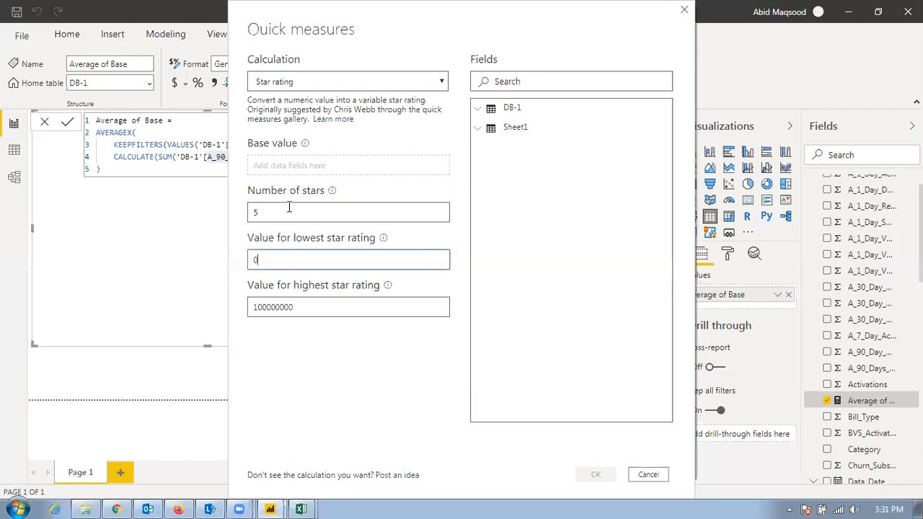
left_click(300, 309)
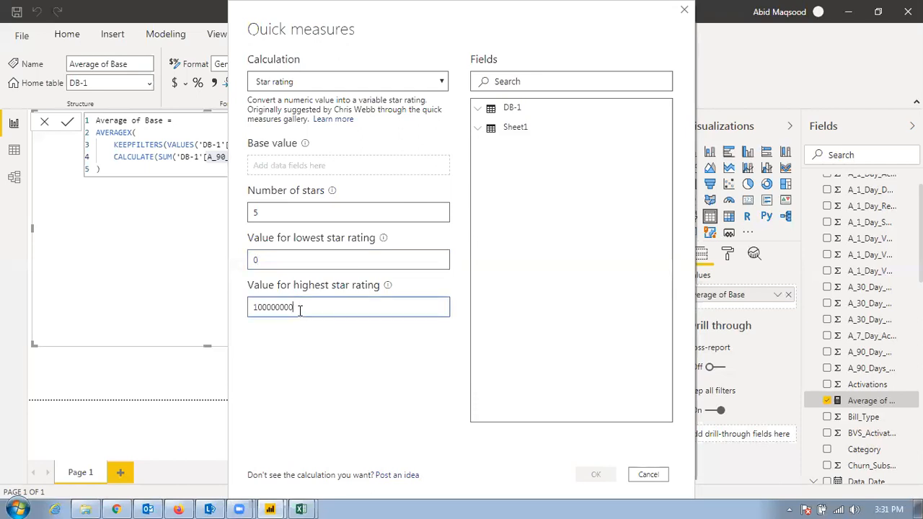
type("00")
left_click(278, 260)
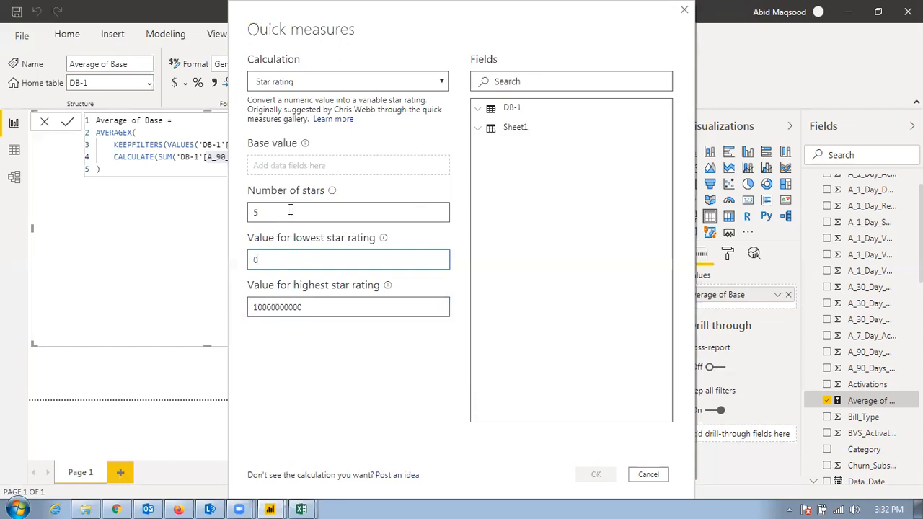
Step: Assign DB-1's Total_Revenue field as the star rating's base value, create the measure and collapse the formula editor
left_click(478, 111)
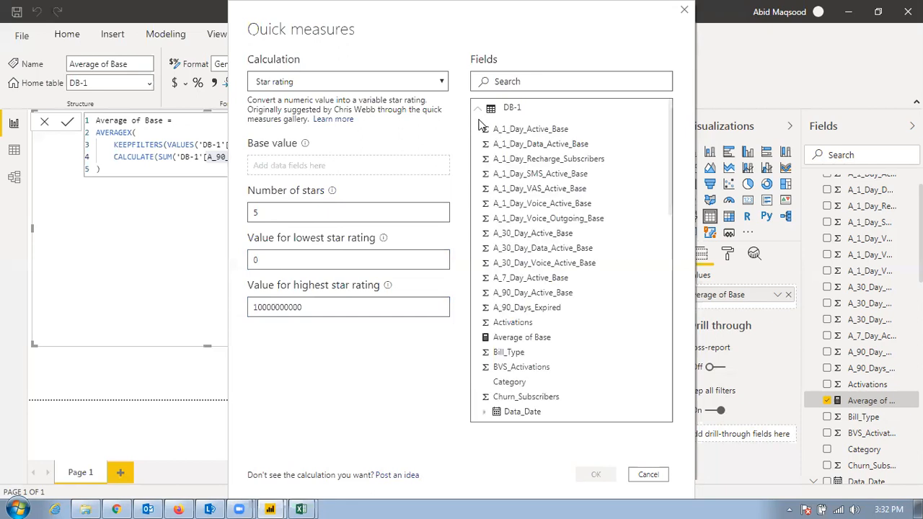
scroll(534, 274, "down", 2)
scroll(557, 281, "down", 15)
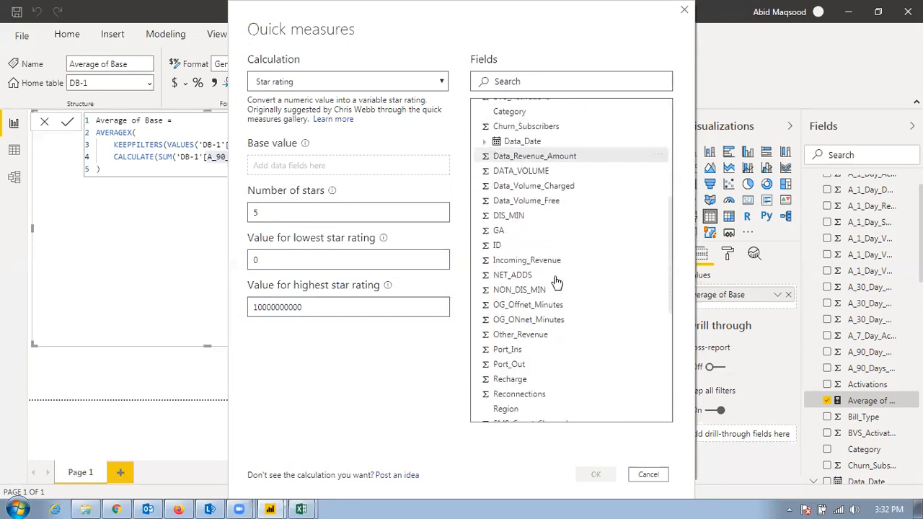
scroll(556, 282, "down", 1)
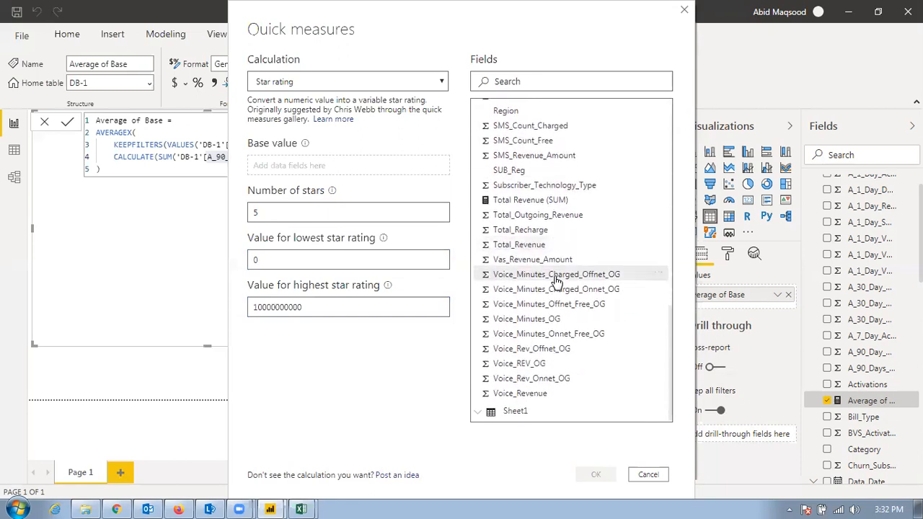
left_click_drag(537, 246, 328, 166)
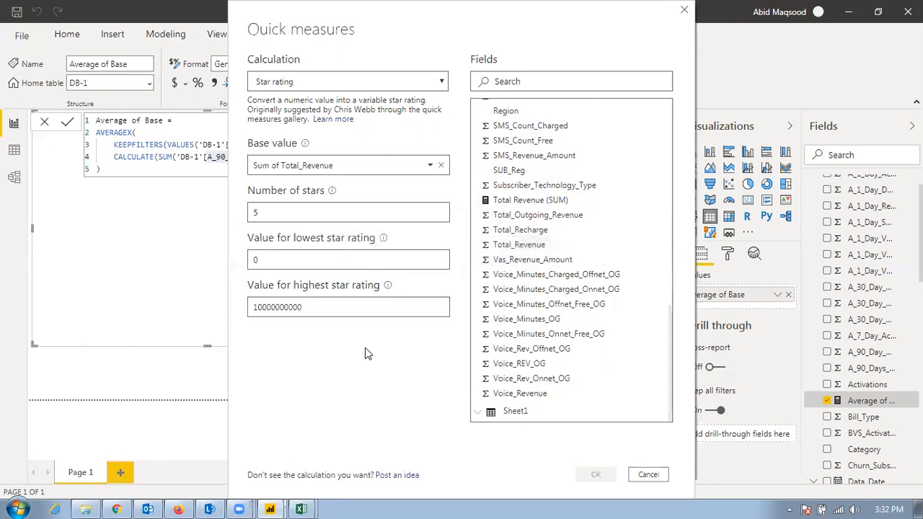
left_click(594, 473)
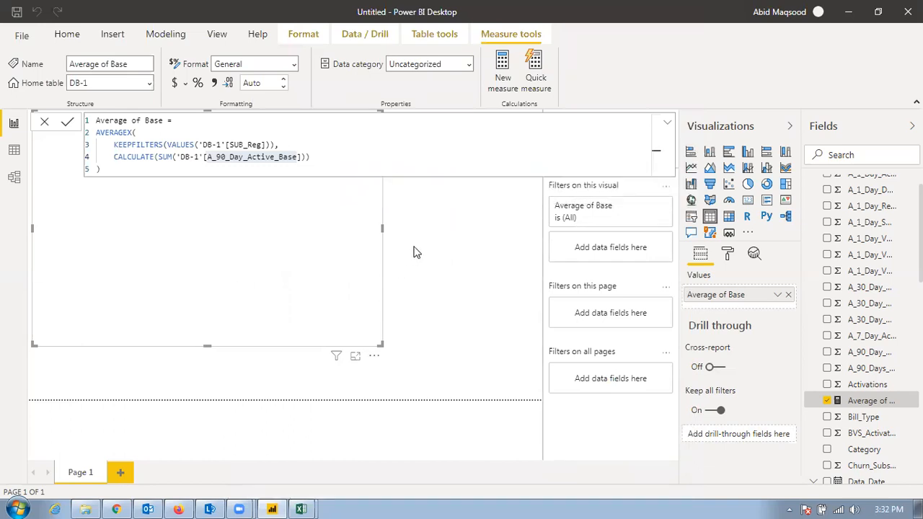
left_click(667, 126)
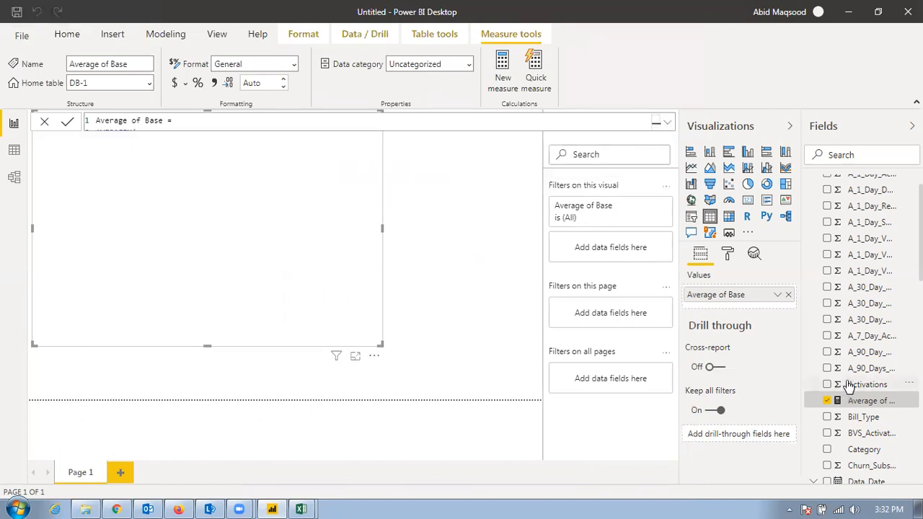
Step: Select the Total_Revenue star rating measure in DB-1 and expand its formula
scroll(849, 362, "up", 1)
scroll(850, 362, "down", 6)
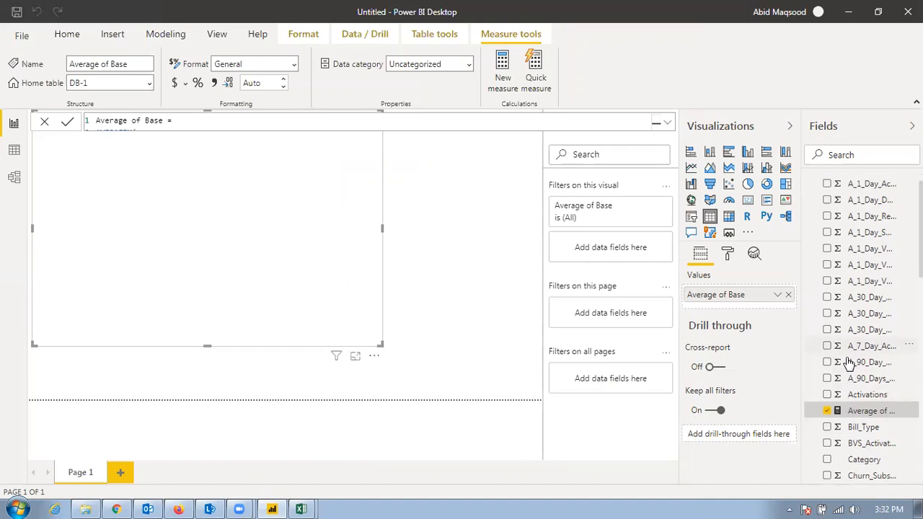
scroll(850, 365, "up", 2)
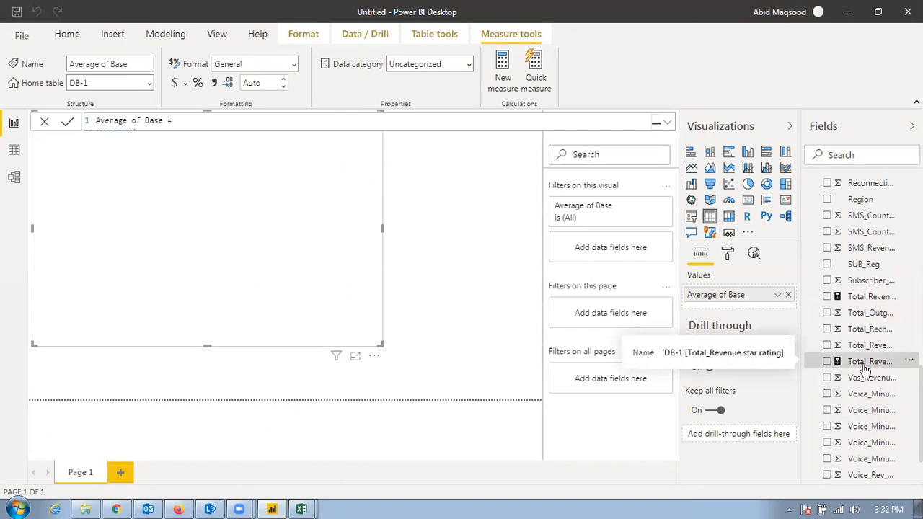
left_click(865, 364)
left_click(667, 122)
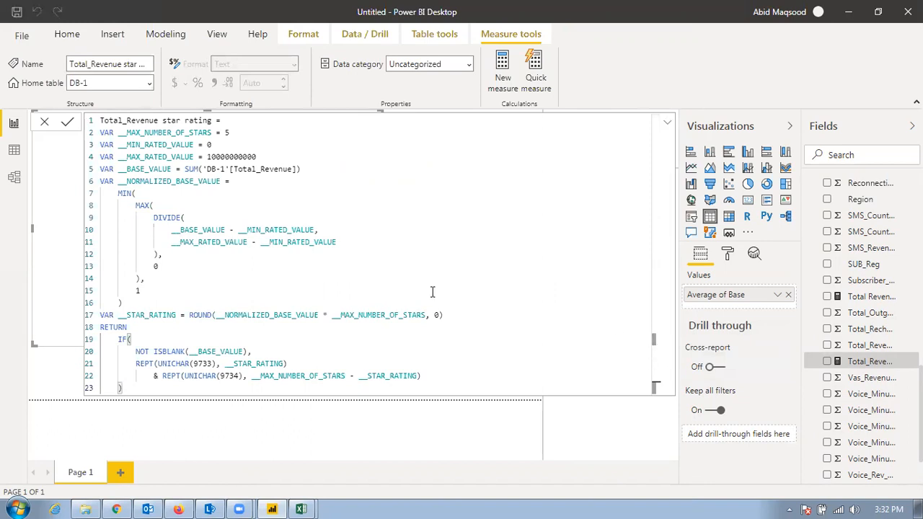
Step: Rename the measure as TR Star rating in the first line of its formula
left_click(114, 133)
left_click(109, 121)
key("Left")
key("Left")
key("Left")
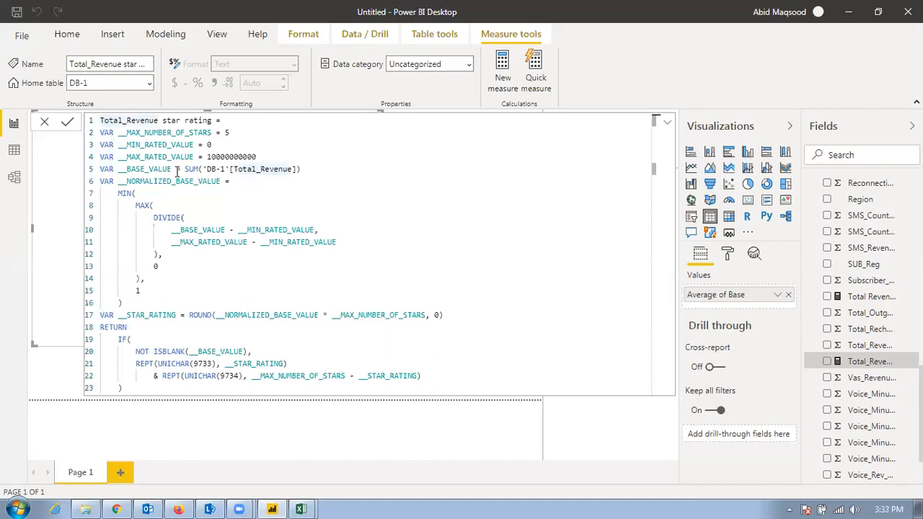
key("shift+Right")
key("shift+Right")
key("shift+Right")
key("shift+Right")
key("shift+Right")
key("shift+Right")
key("shift+Right")
key("shift+Right")
key("shift+Right")
key("shift+Right")
key("shift+Right")
key("shift+Right")
key("shift+Right")
key("shift+Right")
key("shift+Right")
type("TR S")
Step: Examine the formula's variables for maximum stars, minimum and maximum rated values, and the base value's SUM of Total_Revenue
key("Down")
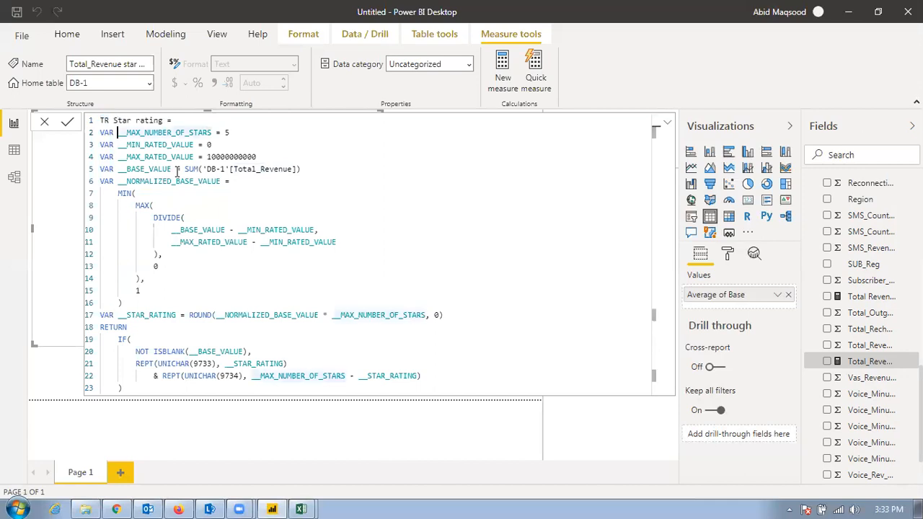
key("Down")
key("Down")
key("Down")
key("Down")
key("Up")
key("Up")
key("Up")
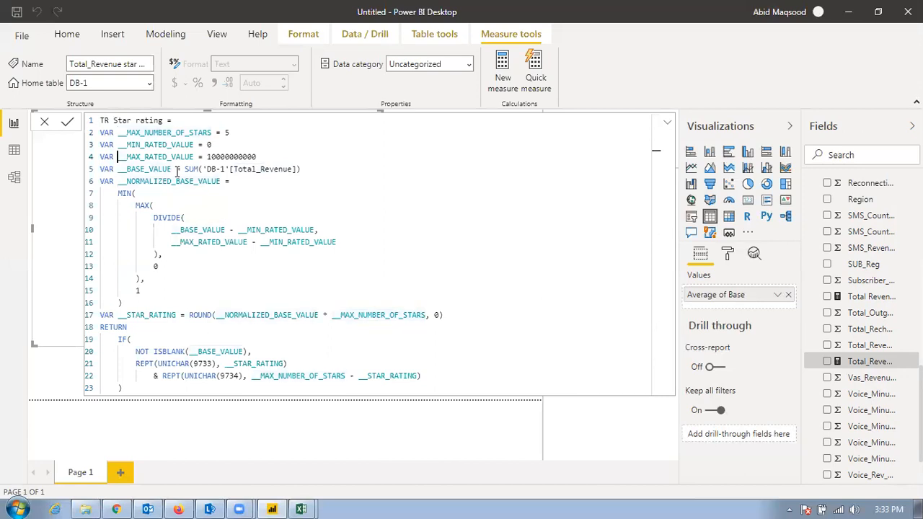
key("Up")
key("Up")
key("Down")
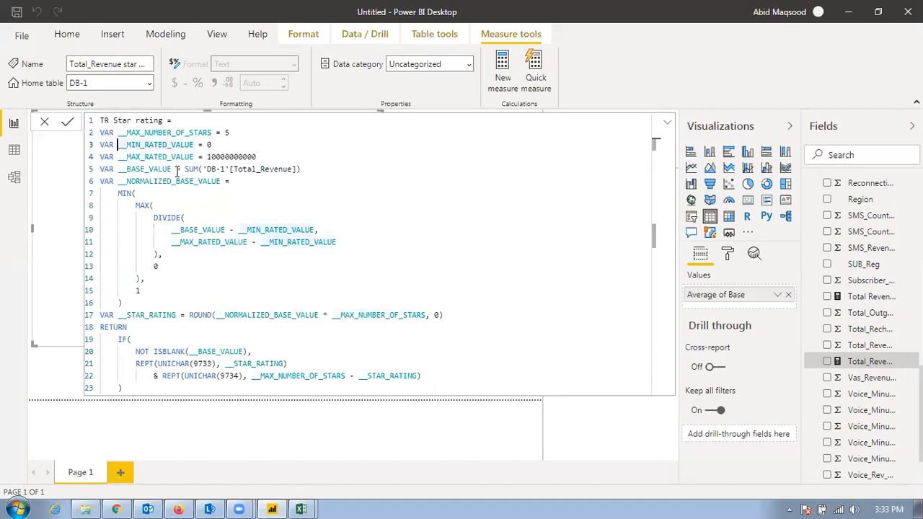
key("Down")
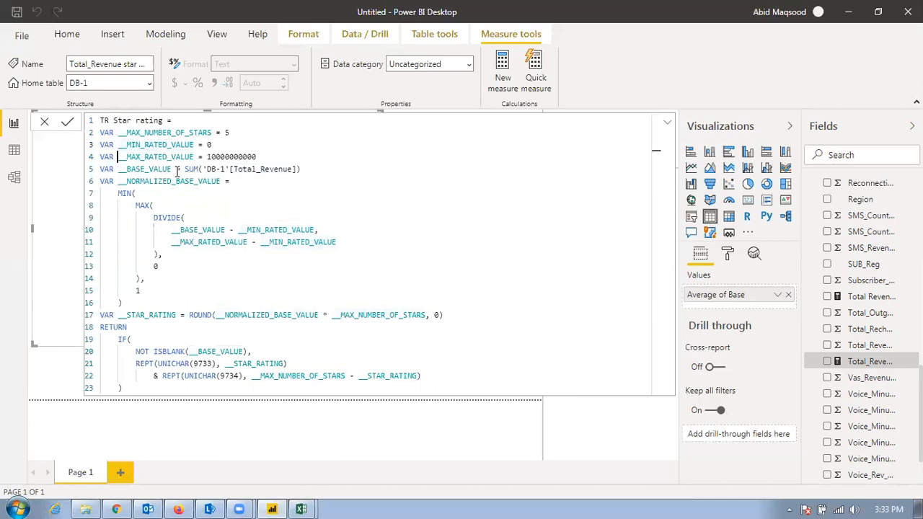
key("Down")
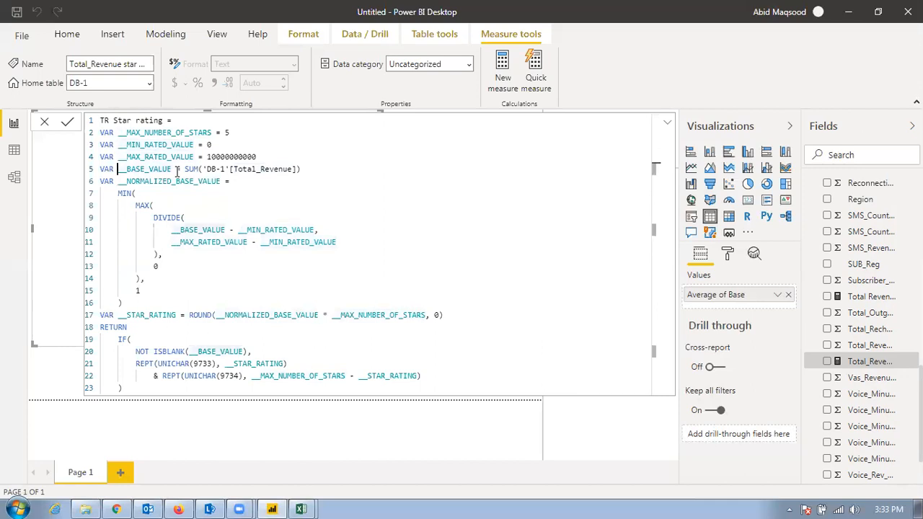
key("Right")
key("Right")
key("Right")
key("Right")
key("Right")
key("Right")
key("Right")
key("Right")
key("Right")
key("Right")
key("Right")
key("Right")
key("Right")
key("Right")
key("Right")
key("Right")
key("Right")
key("Right")
key("Right")
key("Right")
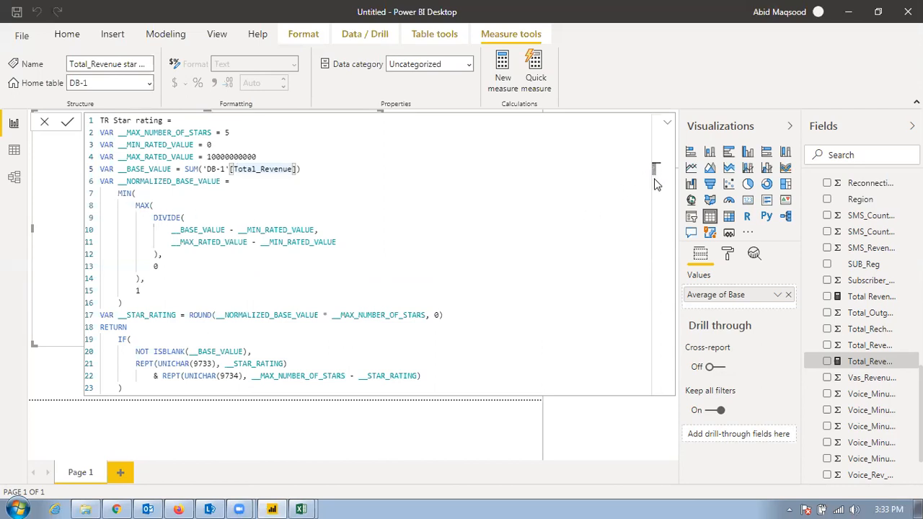
Step: Examine the lower part of the star rating formula, including the DIVIDE, ROUND and RETURN IF sections
left_click(141, 386)
key("Up")
key("Up")
key("Up")
key("Up")
key("Up")
key("Up")
key("Up")
key("Up")
key("Up")
key("Up")
key("Up")
key("Up")
key("Up")
key("Down")
key("Down")
key("Down")
key("Down")
key("Down")
key("Down")
key("Down")
key("Down")
key("Down")
key("Down")
key("Down")
key("Down")
key("Down")
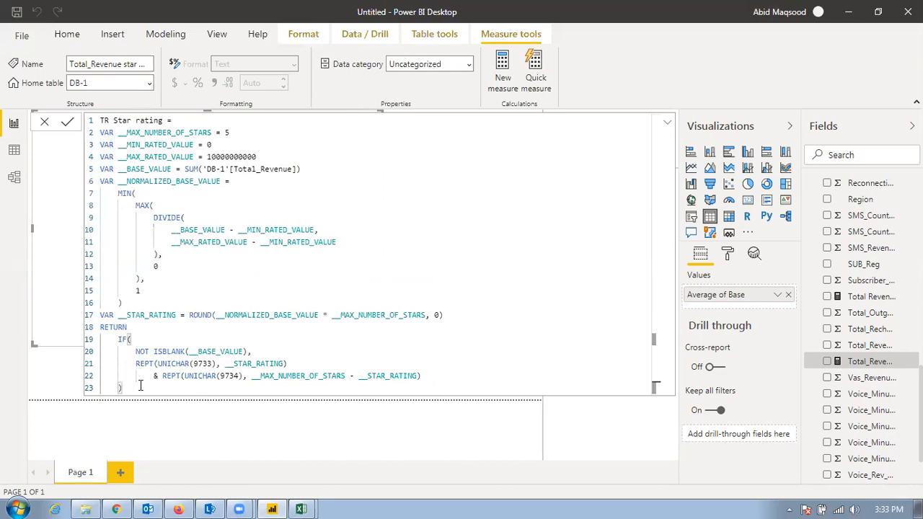
Step: Commit the renamed measure and show TR Star rating in the table visual in place of Average of Base
key("Return")
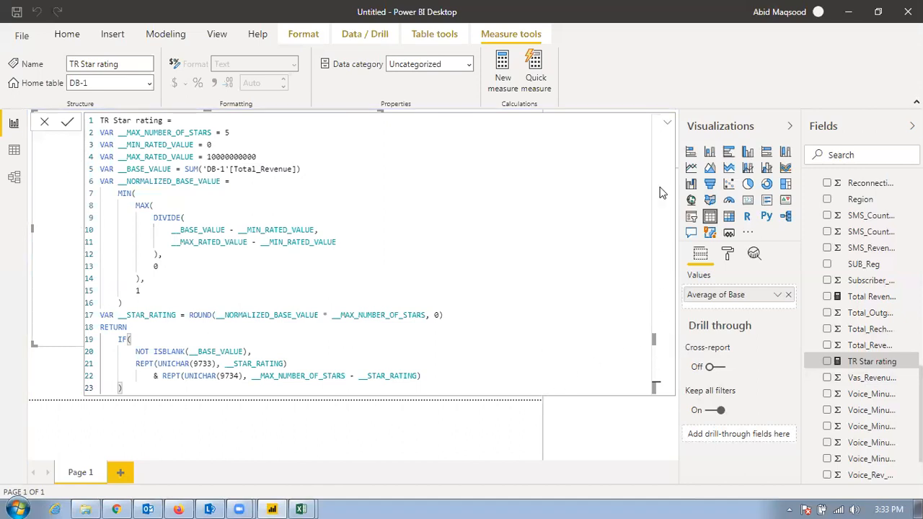
left_click(665, 127)
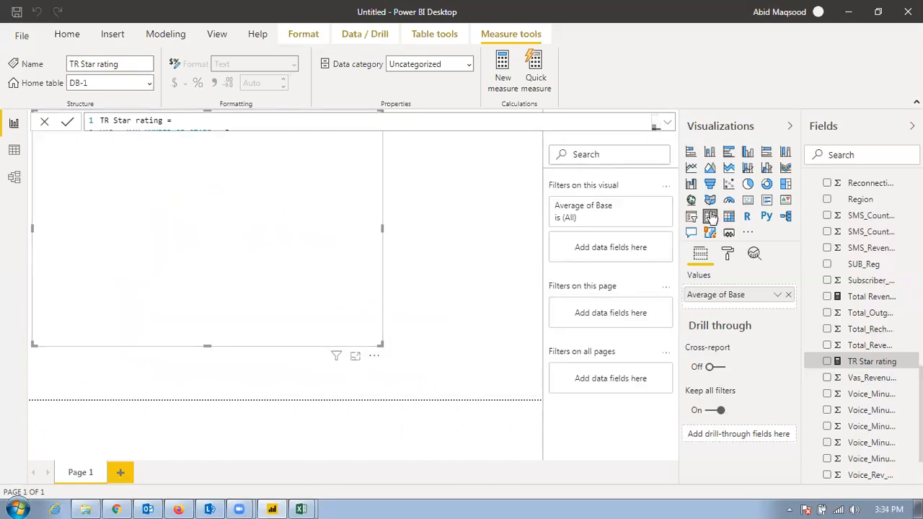
left_click(237, 266)
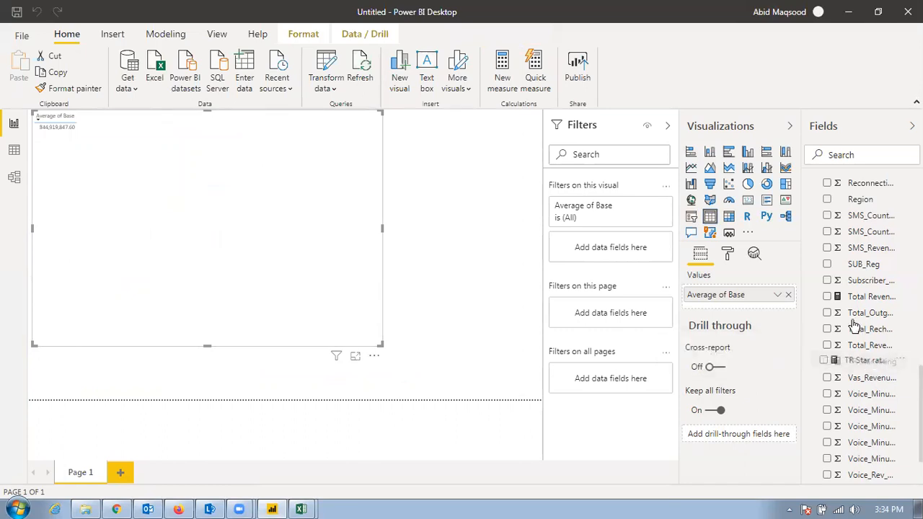
left_click_drag(866, 365, 729, 295)
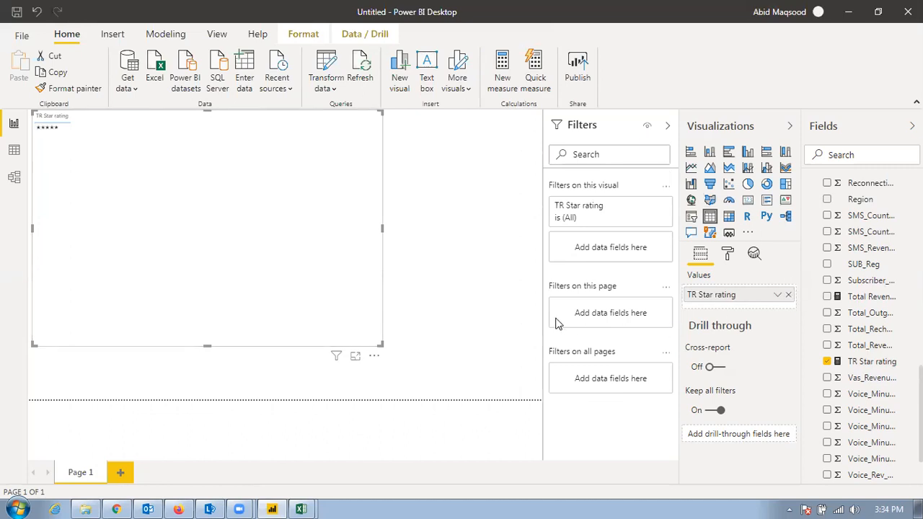
Step: Clear TR Star rating from the table visual and remove the visual from the page
left_click(788, 294)
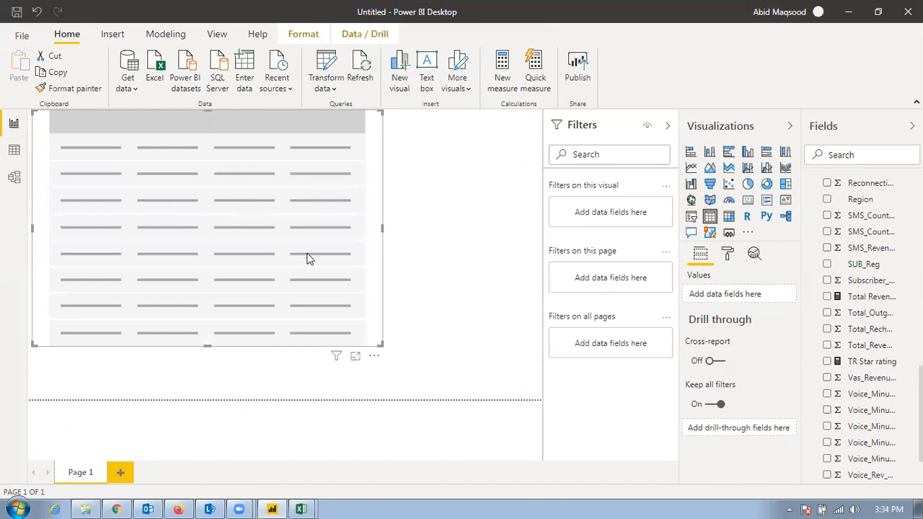
left_click(374, 357)
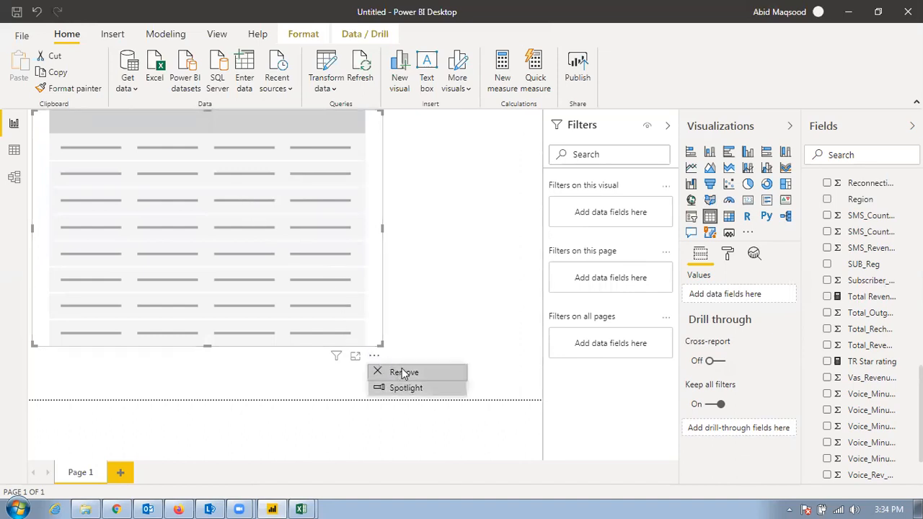
left_click(401, 372)
Step: Create a multi-row card visual showing the TR Star rating measure
left_click(766, 202)
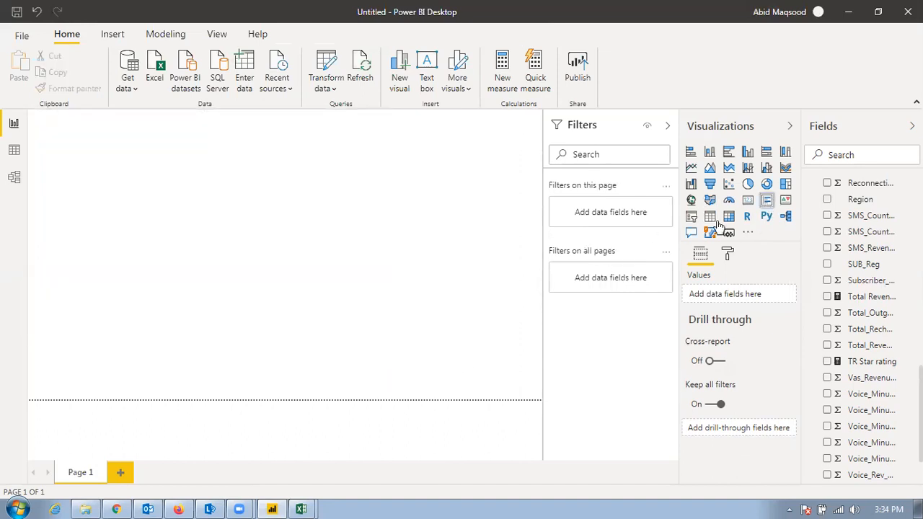
left_click_drag(878, 364, 743, 296)
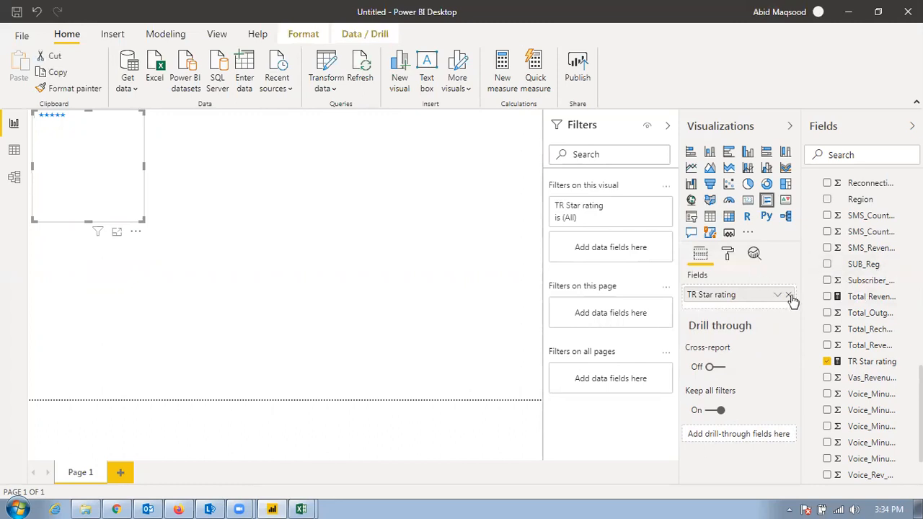
Step: Change the card into a table of SUB_Reg and TR Star rating, and view it in focus mode before returning to the report
left_click(790, 296)
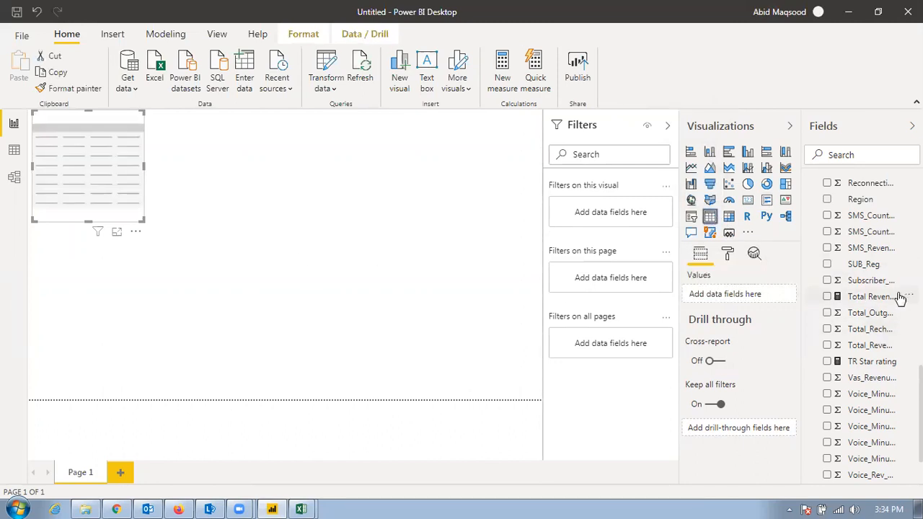
left_click_drag(879, 267, 757, 297)
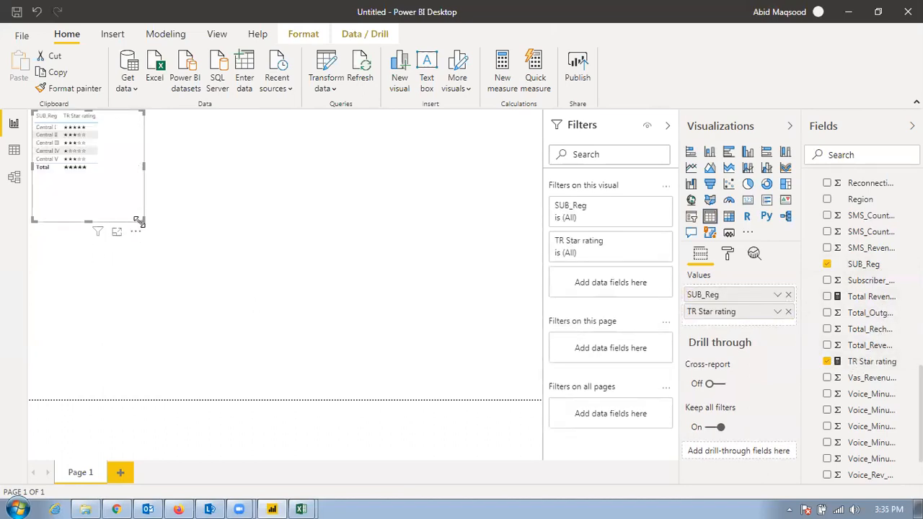
left_click(116, 233)
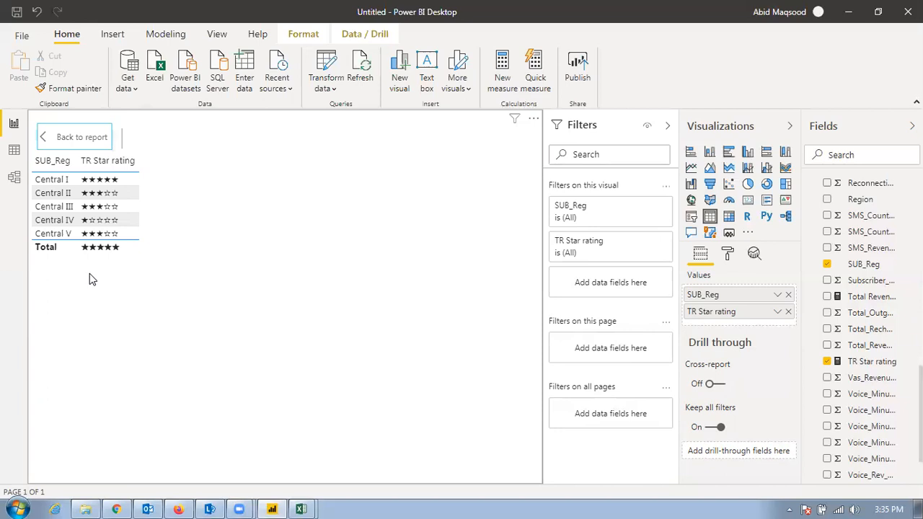
left_click(66, 143)
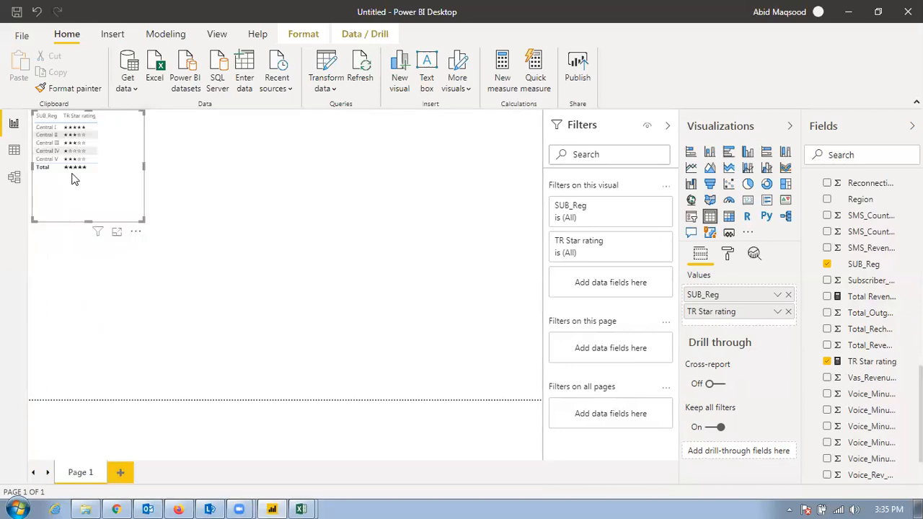
Step: Start another quick measure with the Concatenated list of values calculation and 3 values before truncation
left_click(535, 77)
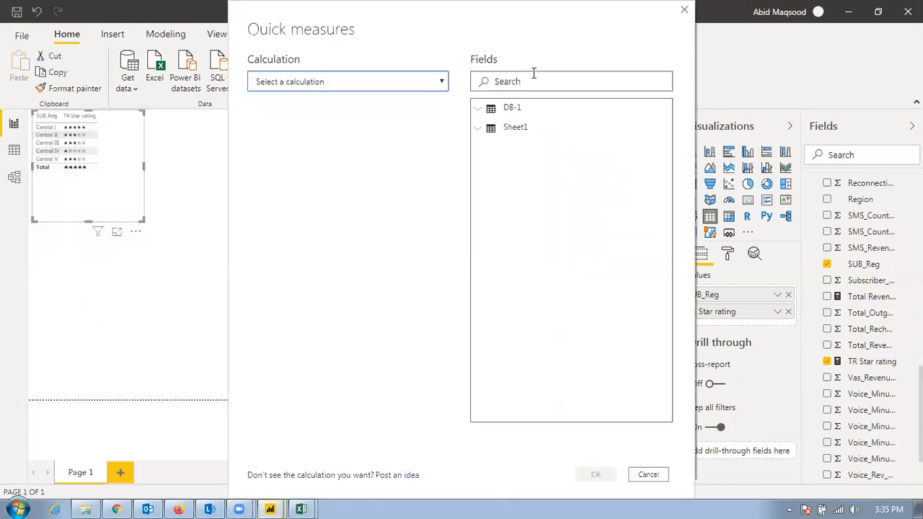
left_click(289, 83)
scroll(320, 274, "down", 5)
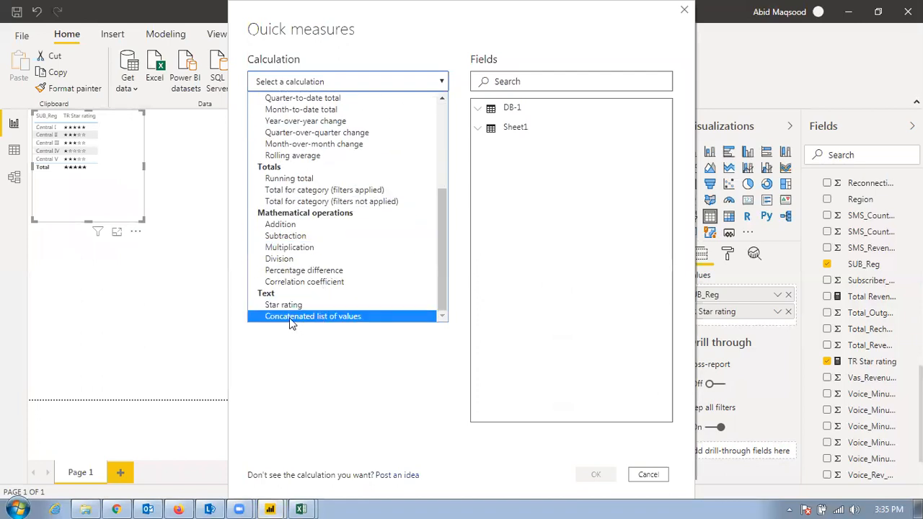
left_click(292, 317)
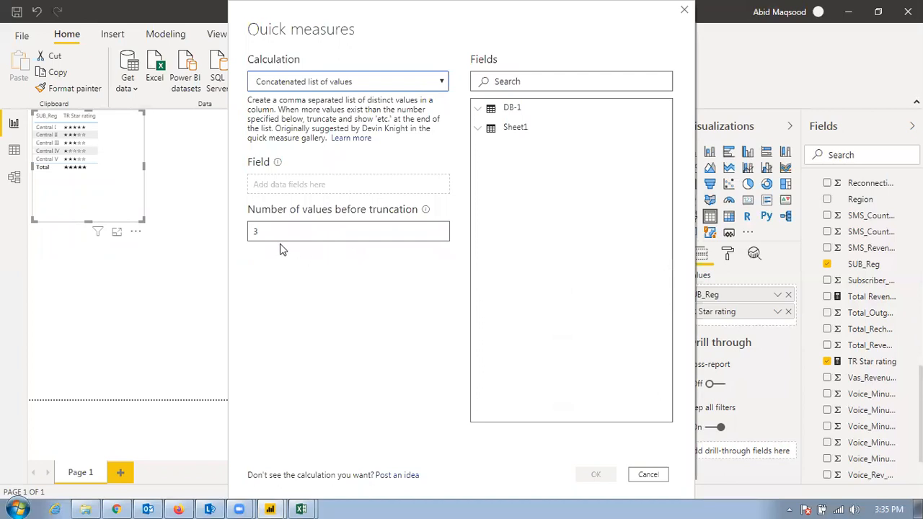
left_click(337, 229)
type("5")
key("BackSpace")
type("3")
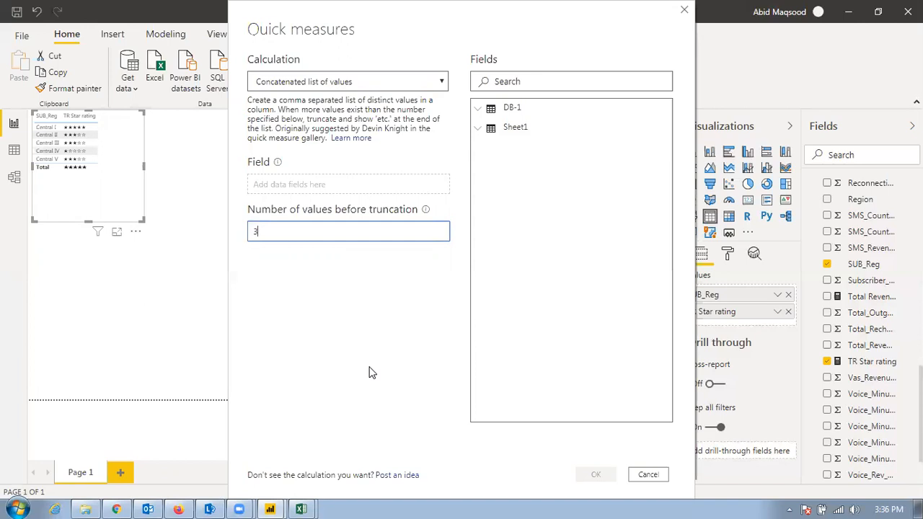
Step: Assign DB-1's SUB_Reg as the concatenated list's field and create the measure
left_click(479, 110)
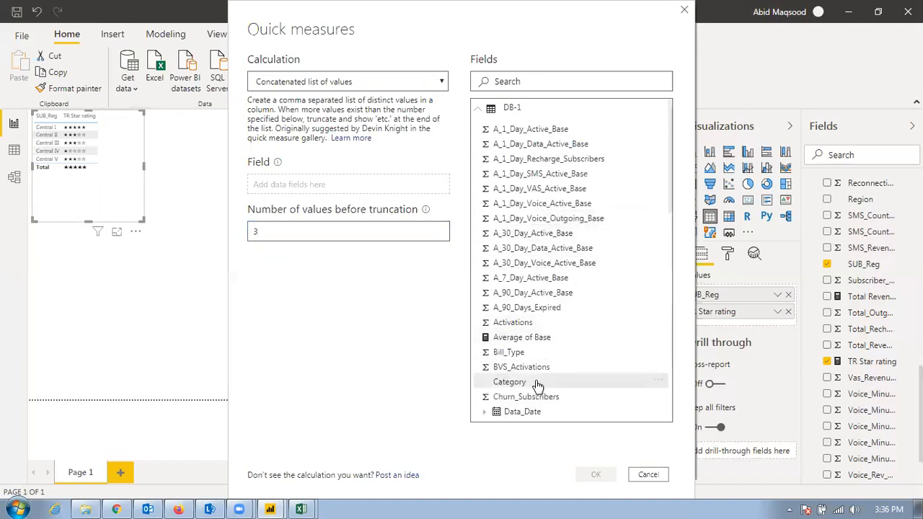
scroll(537, 386, "down", 8)
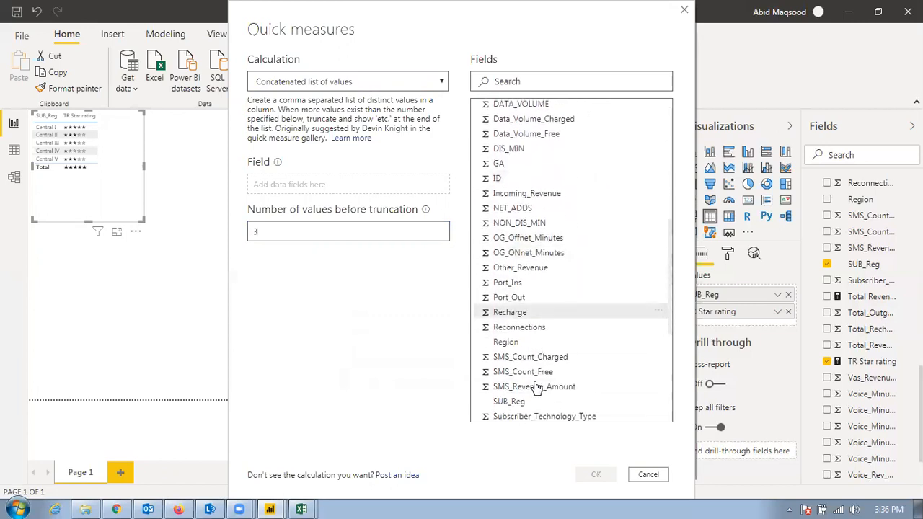
left_click_drag(525, 407, 320, 192)
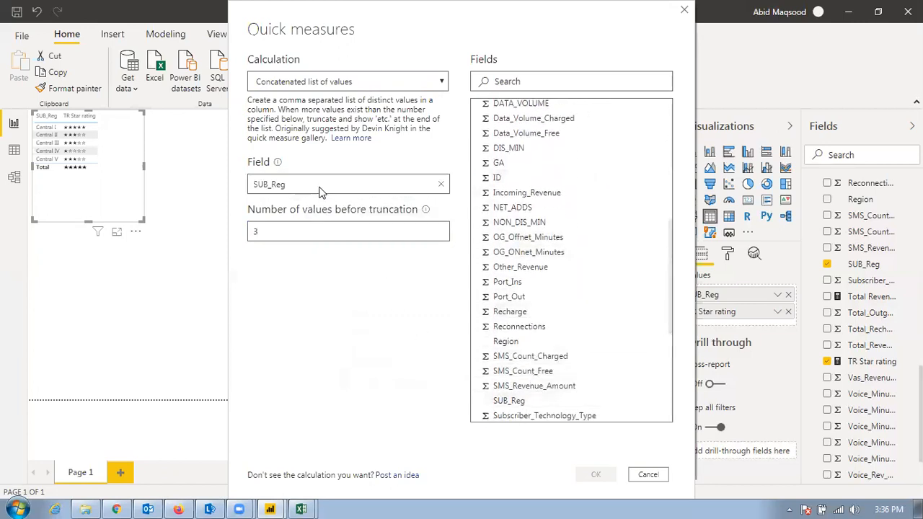
left_click(591, 474)
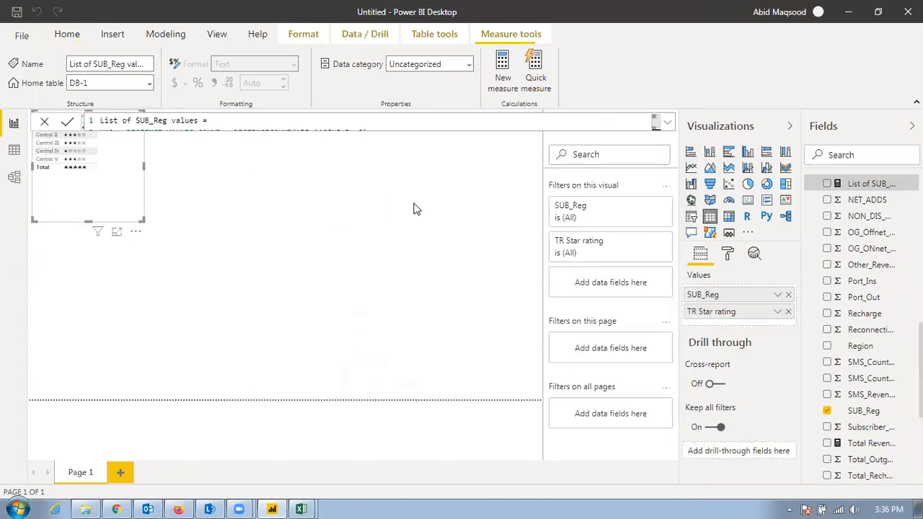
Step: Expand the concatenated list measure's formula and examine its DISTINCTCOUNT, IF, TOPN and CONCATENATEX parts
left_click(667, 122)
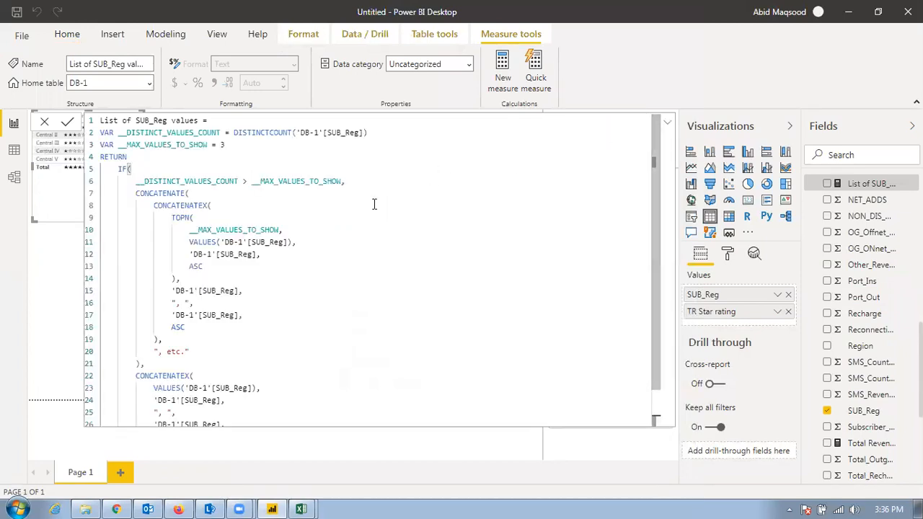
scroll(297, 210, "down", 2)
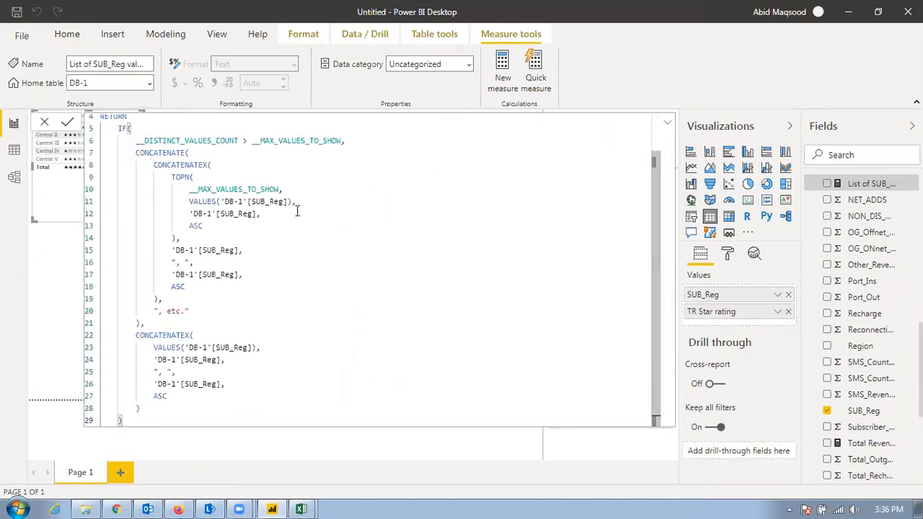
scroll(297, 209, "up", 2)
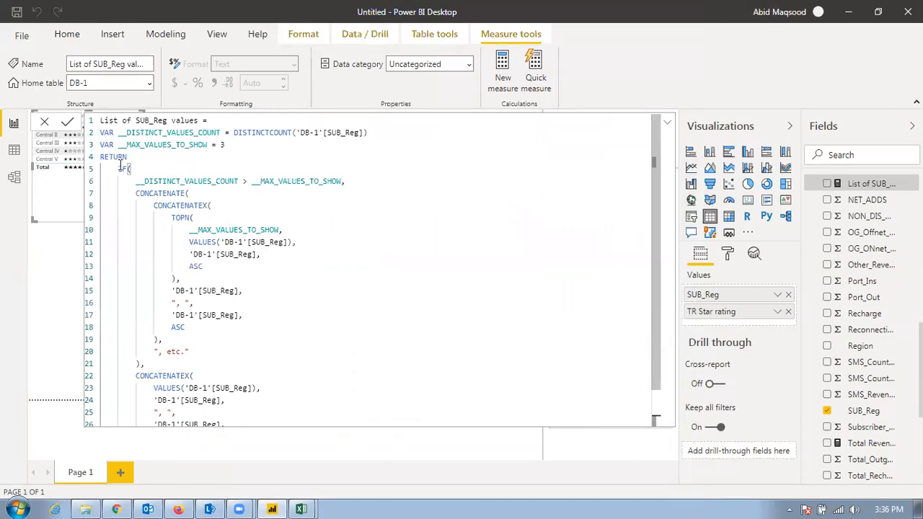
scroll(209, 241, "down", 1)
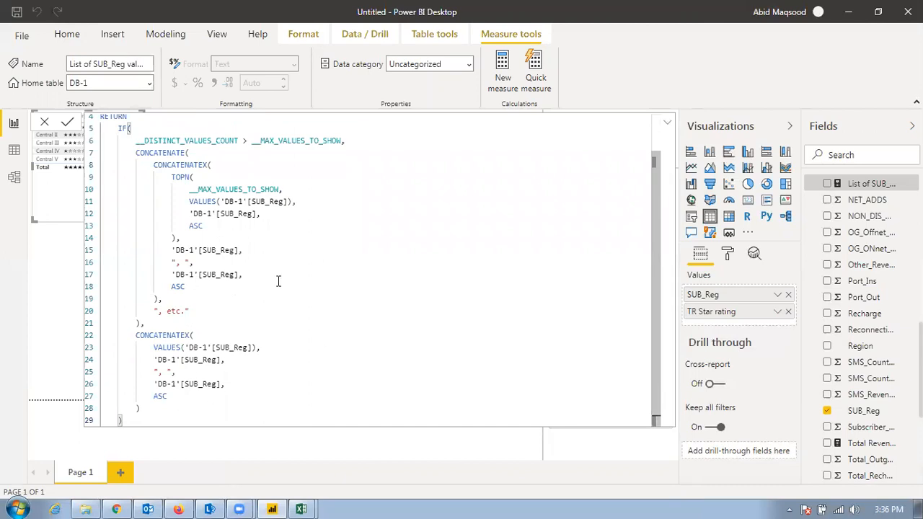
Step: Add a table visual below the star rating table, fill it with the List of SUB_Reg values measure, and widen it across the page
left_click(668, 124)
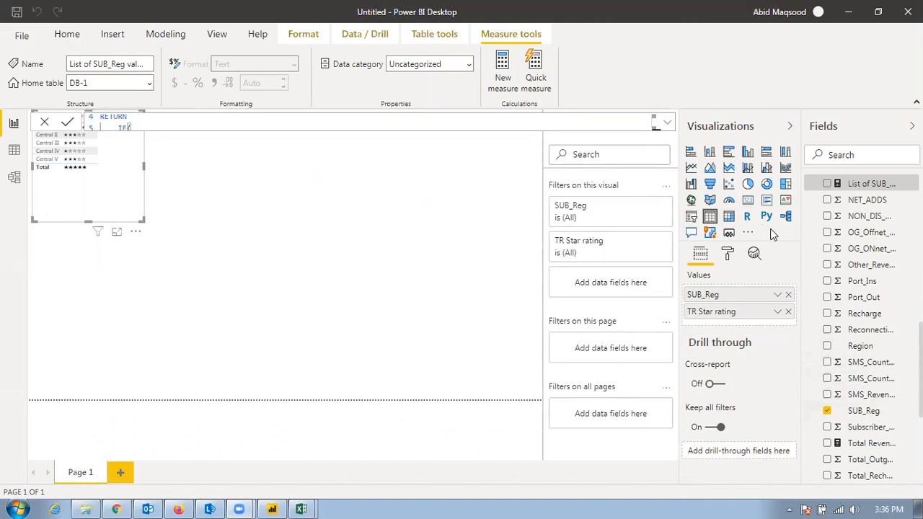
left_click(711, 218)
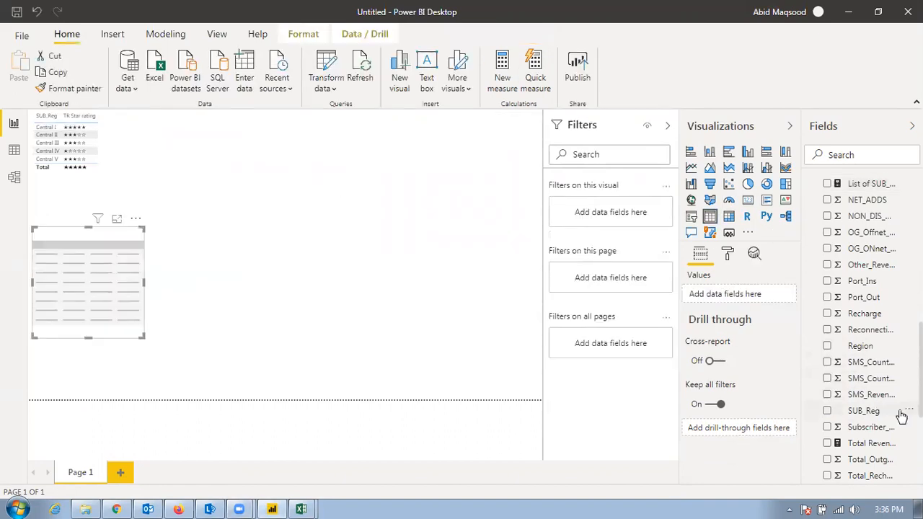
scroll(893, 411, "down", 4)
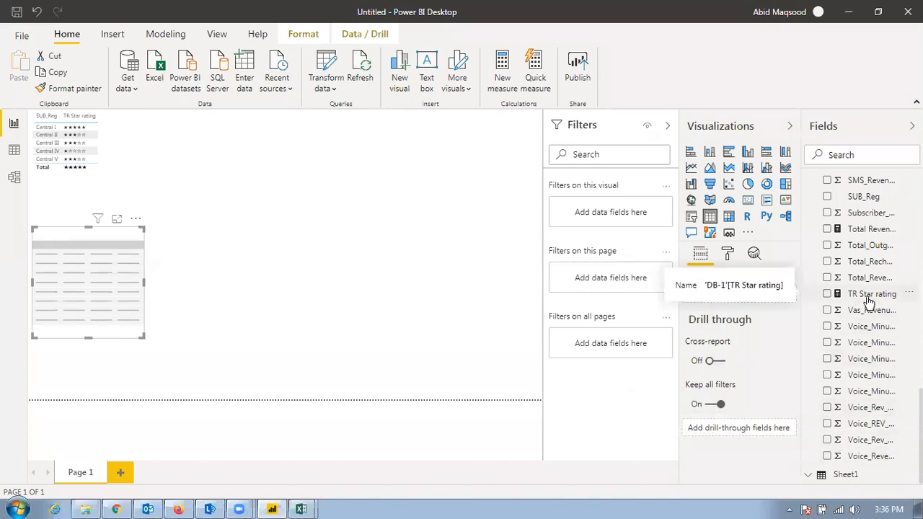
scroll(869, 302, "up", 4)
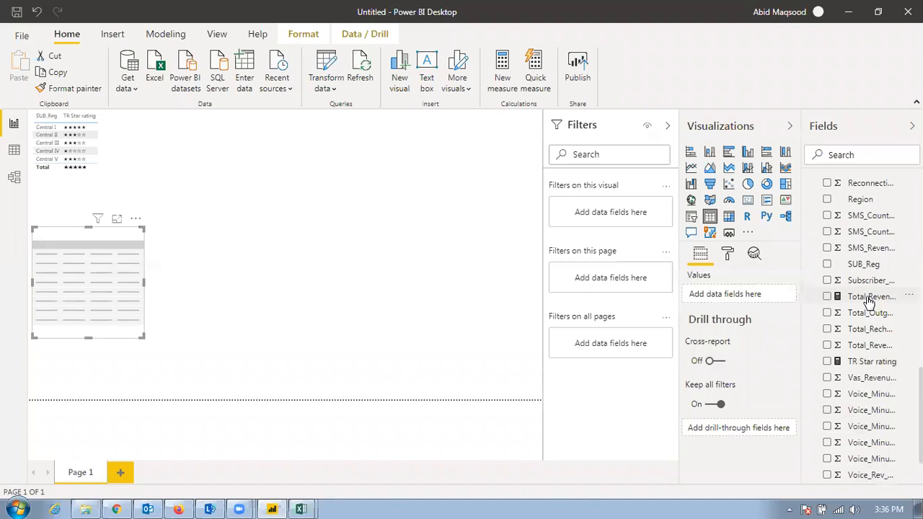
scroll(869, 301, "up", 4)
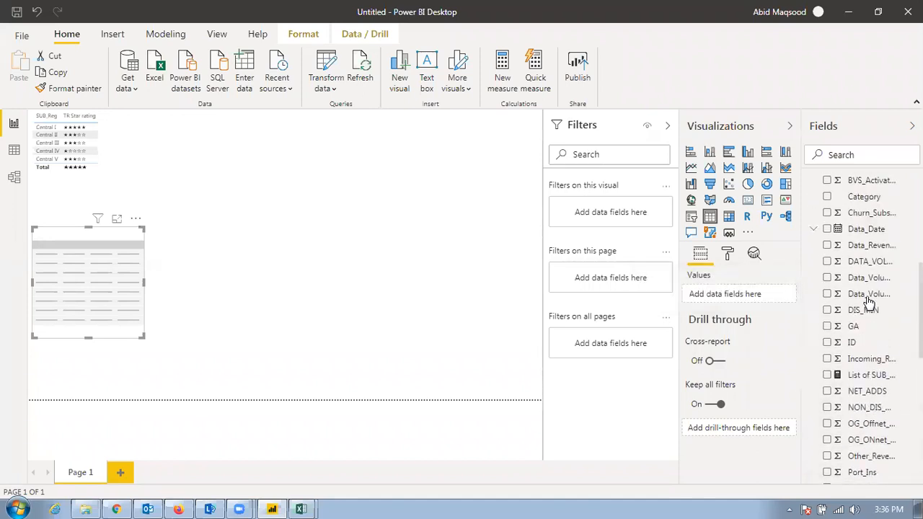
left_click_drag(790, 359, 724, 296)
left_click_drag(144, 284, 448, 289)
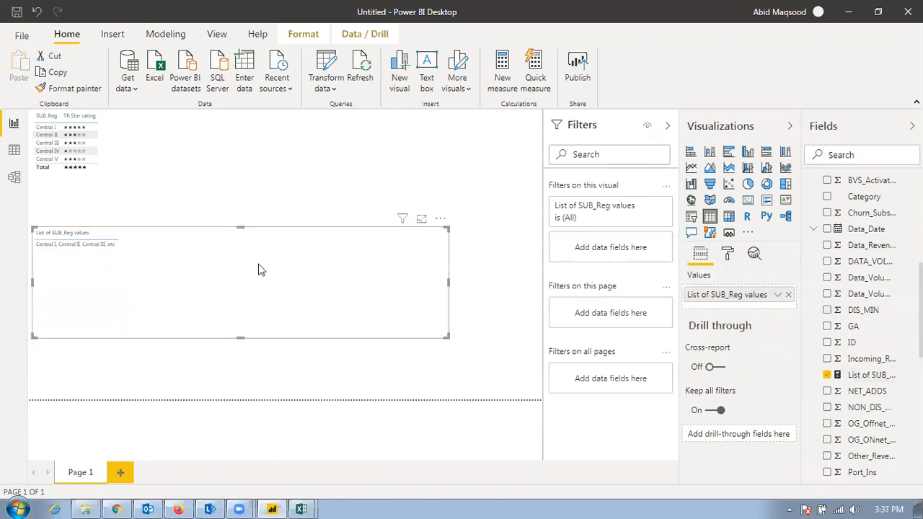
Step: Set the text size of the values in the SUB_Reg list table to 18 pt
left_click(727, 251)
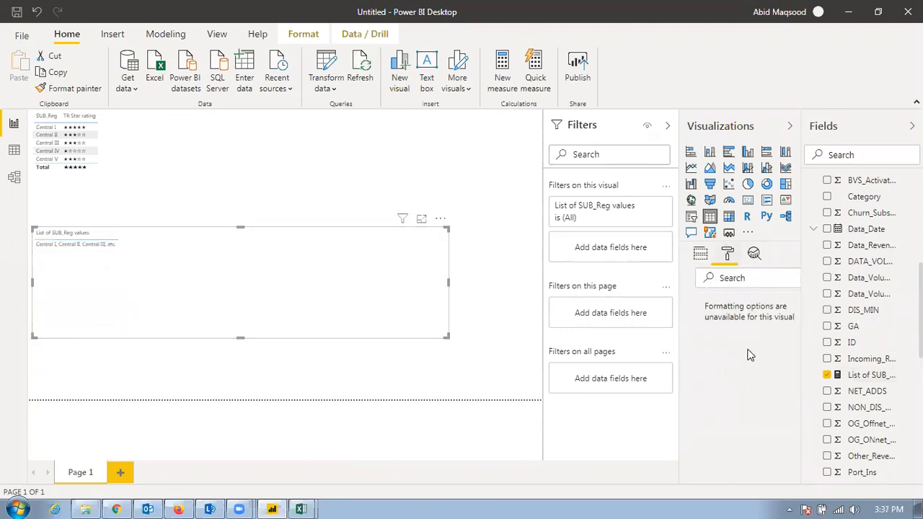
left_click(689, 401)
scroll(743, 433, "down", 5)
scroll(739, 442, "down", 3)
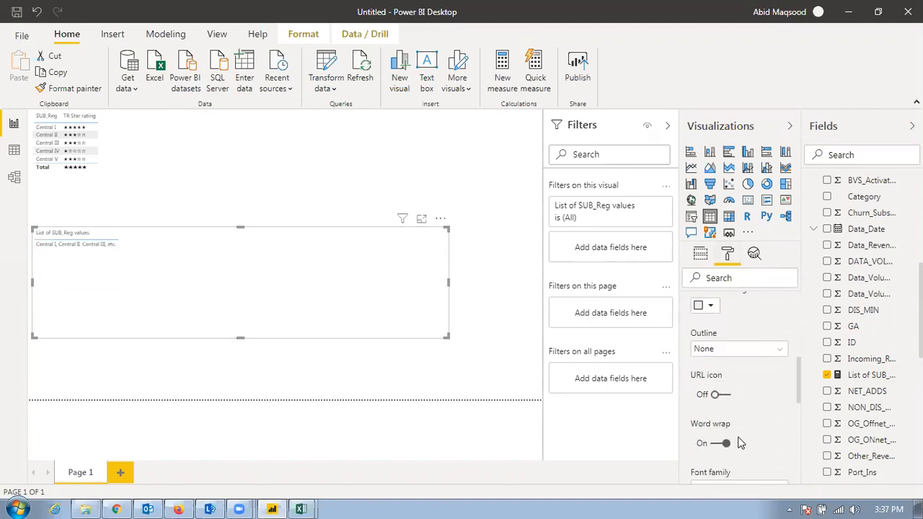
scroll(752, 435, "down", 3)
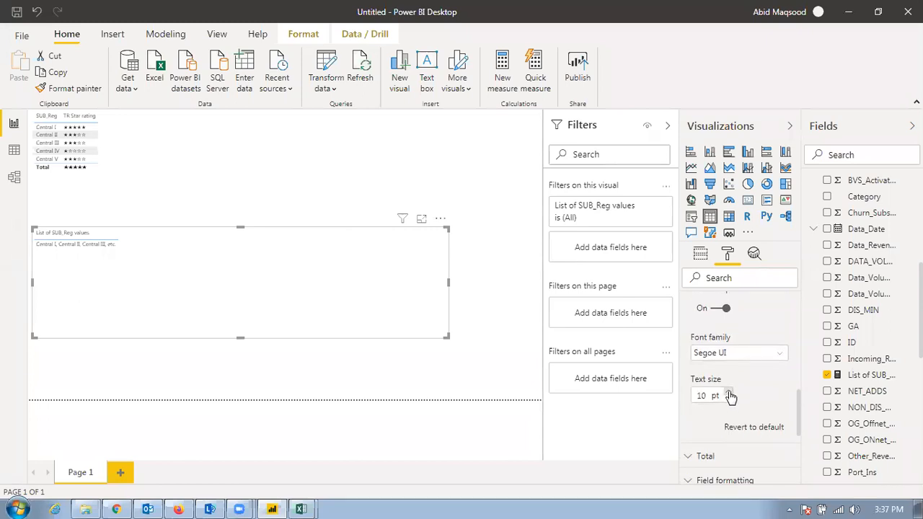
left_click(729, 393)
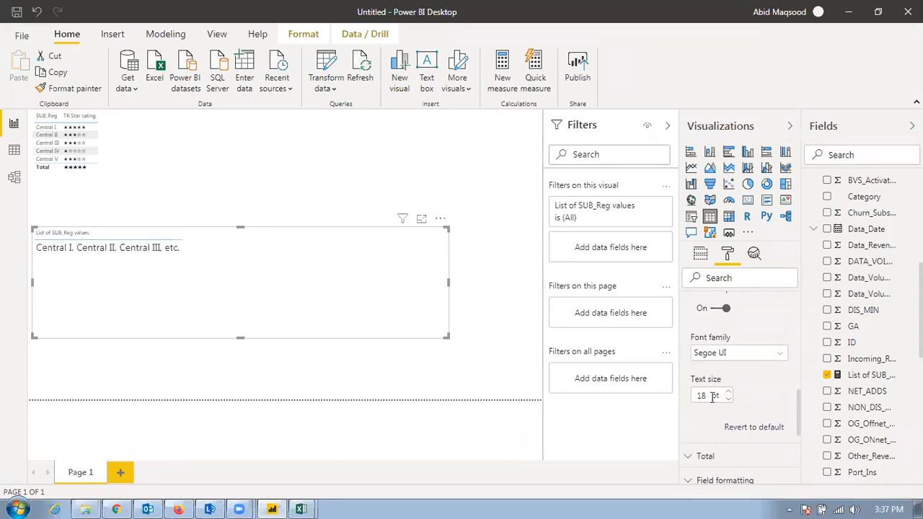
left_click(243, 218)
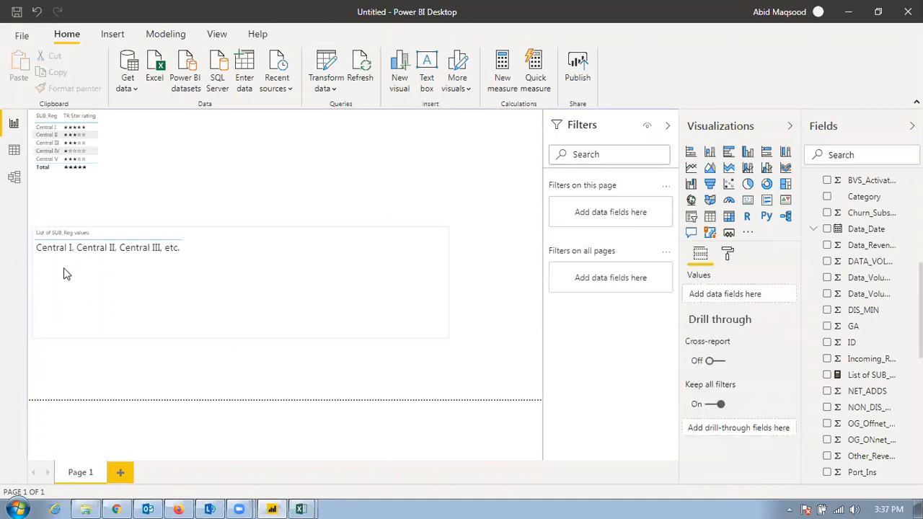
Step: Set __MAX_VALUES_TO_SHOW to 5 in the List of SUB_Reg values measure's formula and apply the change
left_click(107, 267)
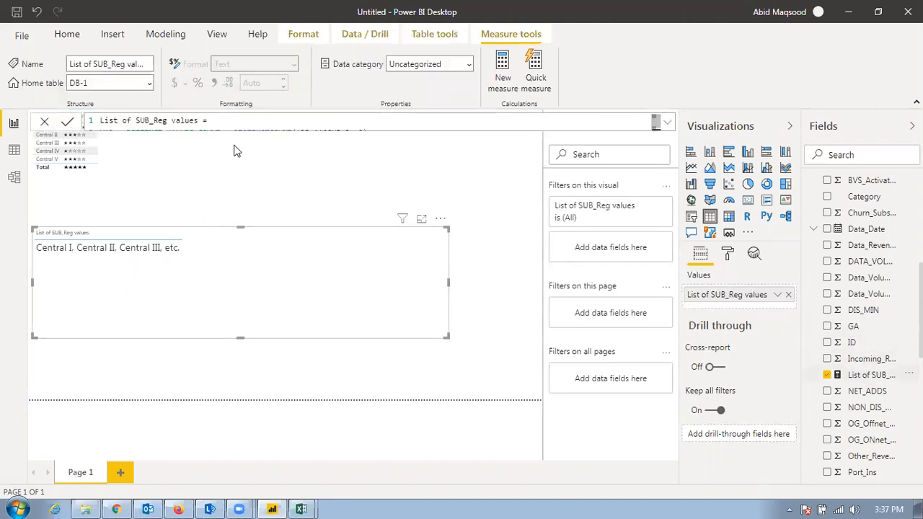
left_click(667, 122)
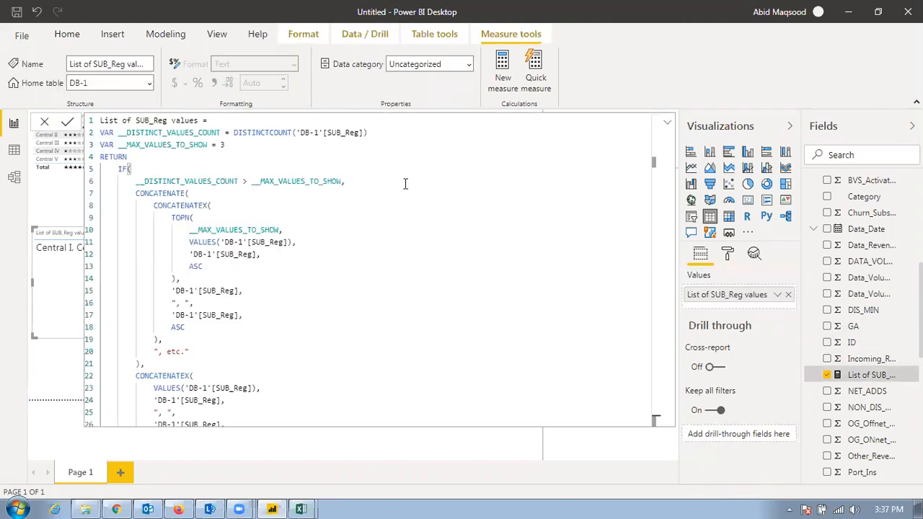
double_click(222, 145)
type("5")
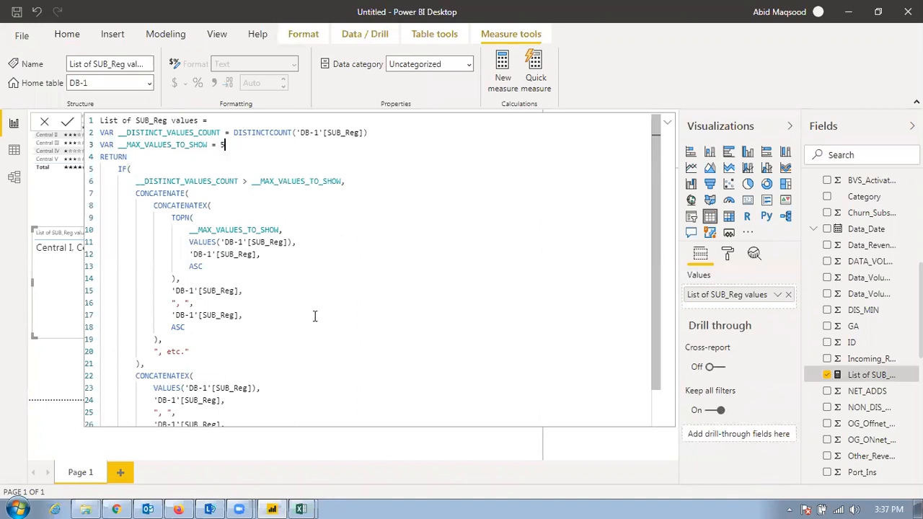
left_click(667, 122)
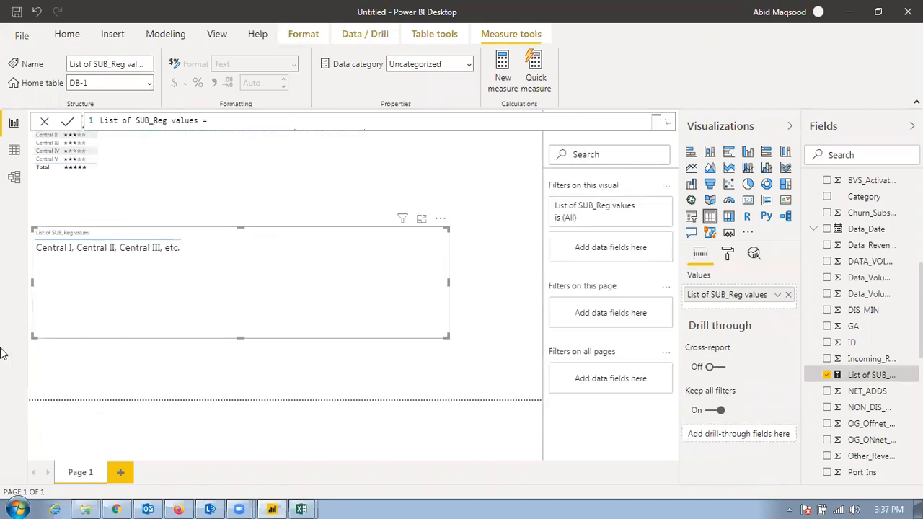
left_click(242, 168)
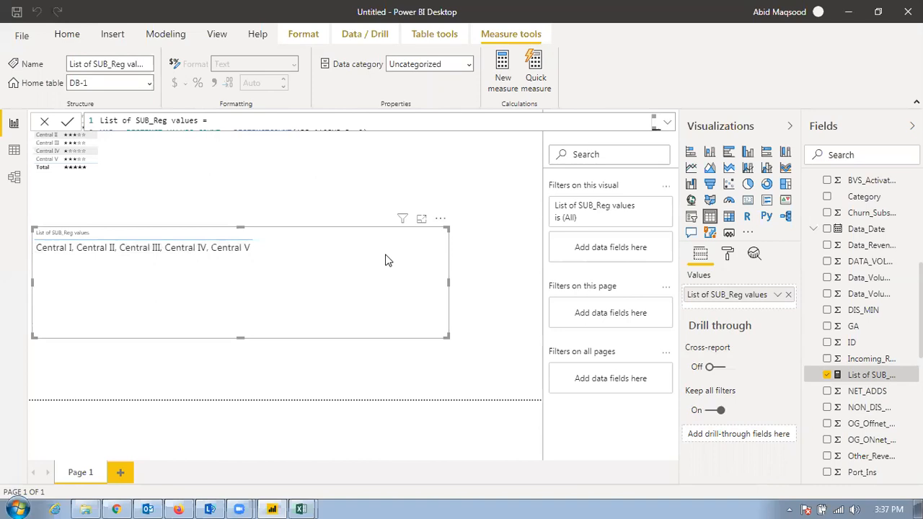
left_click(343, 185)
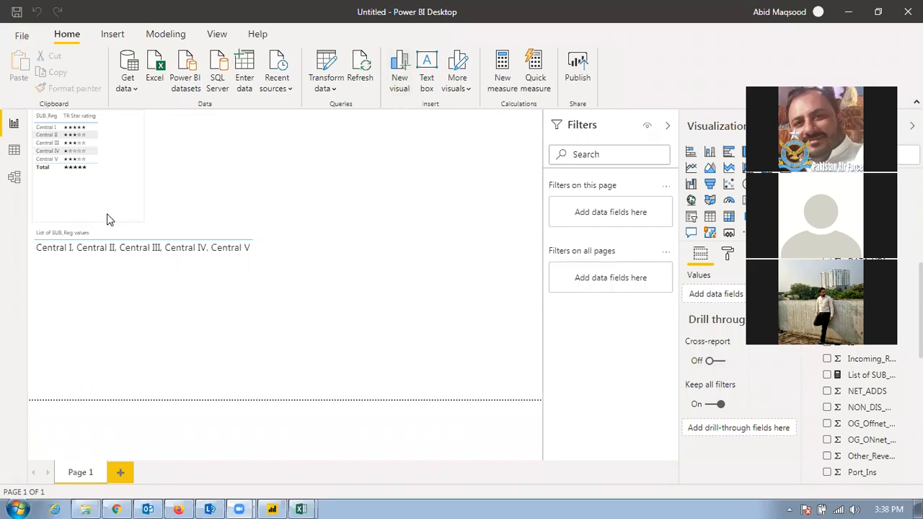
left_click(179, 280)
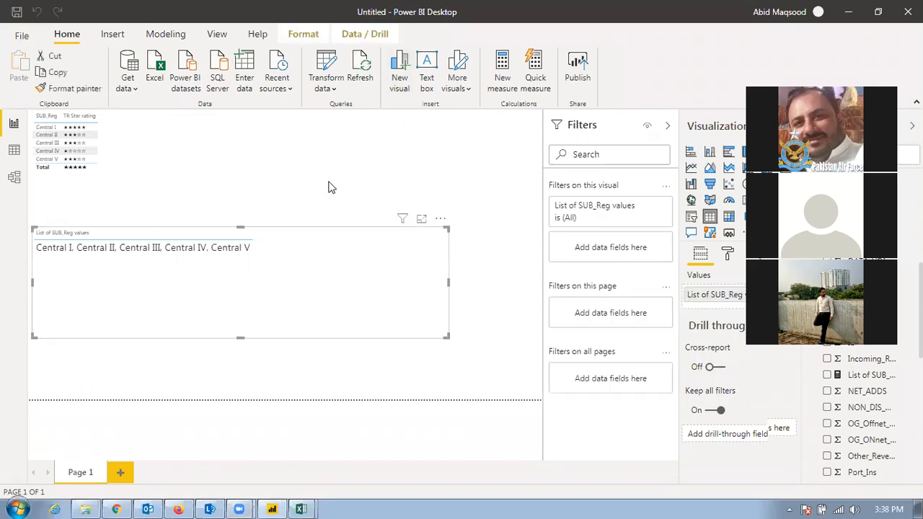
left_click(498, 188)
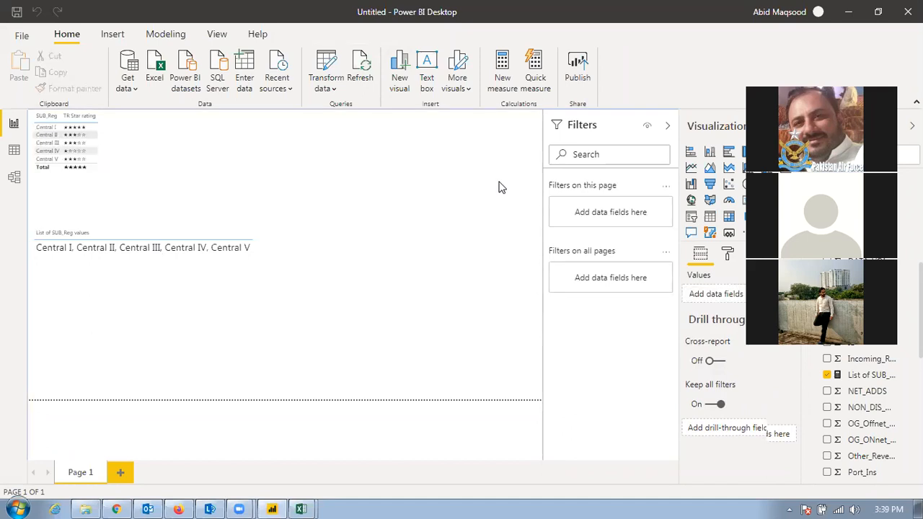